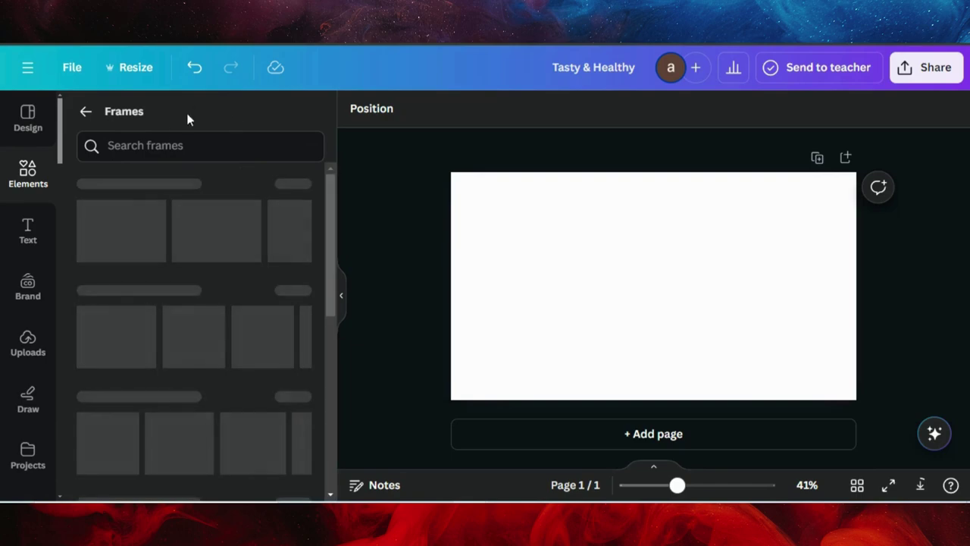
# Search the frames for the letter S and insert the bold S letter frame on the blank page
pyautogui.click(171, 145)
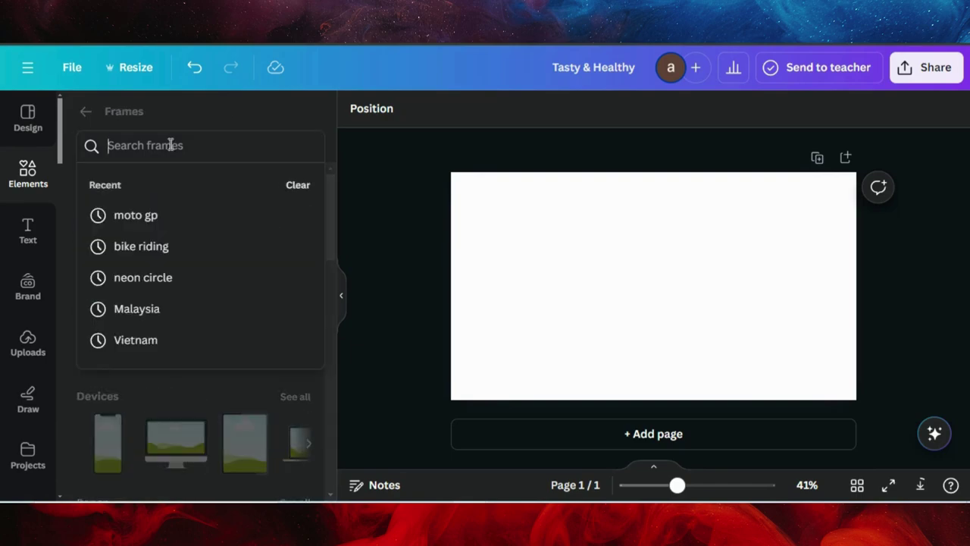
pyautogui.write('S')
pyautogui.press('Return')
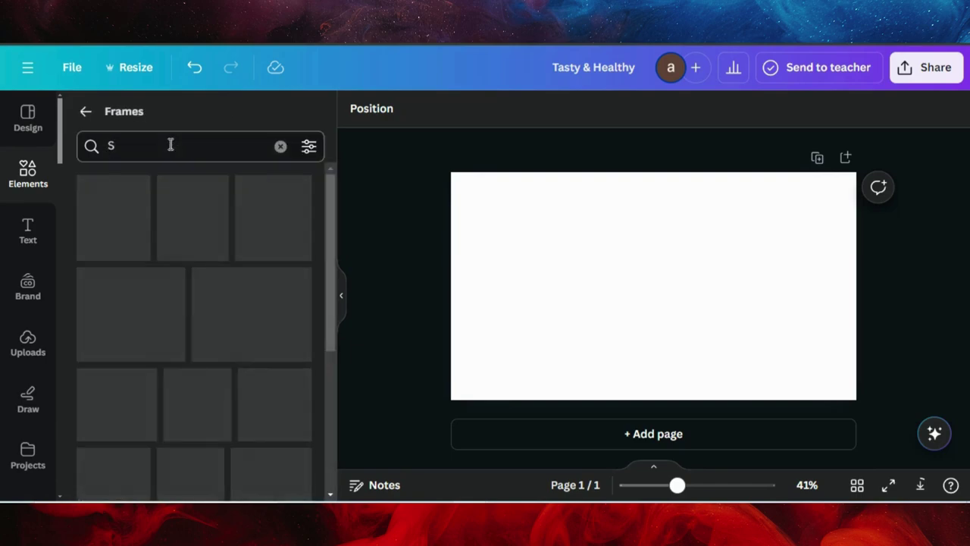
pyautogui.click(110, 235)
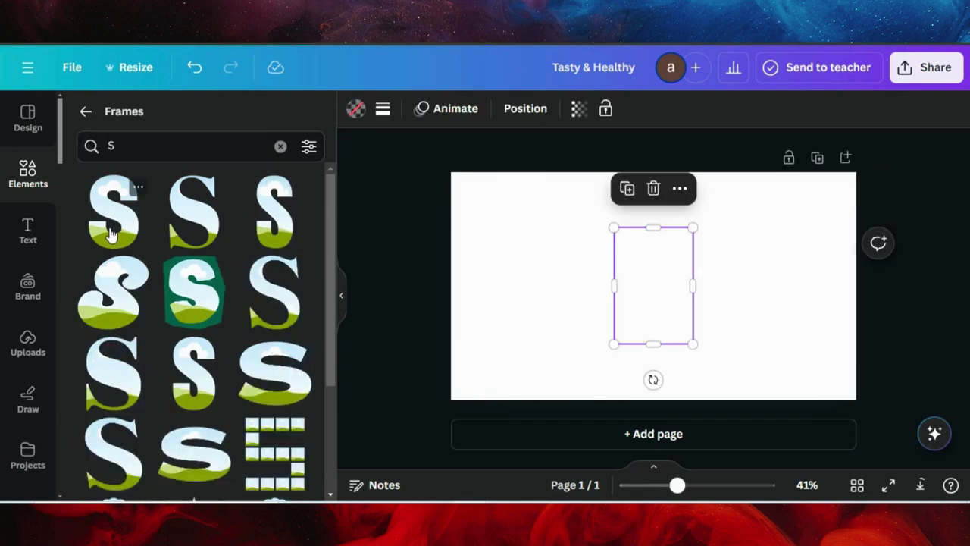
# Insert a block T letter frame, placing it on the page's right side and moving the S to the left edge
pyautogui.click(172, 146)
pyautogui.press('BackSpace')
pyautogui.write('T')
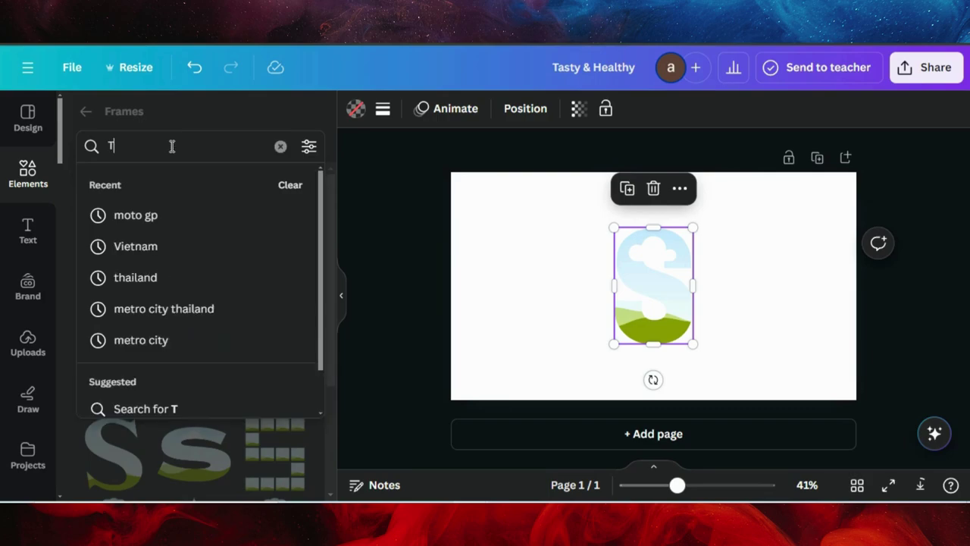
pyautogui.press('Return')
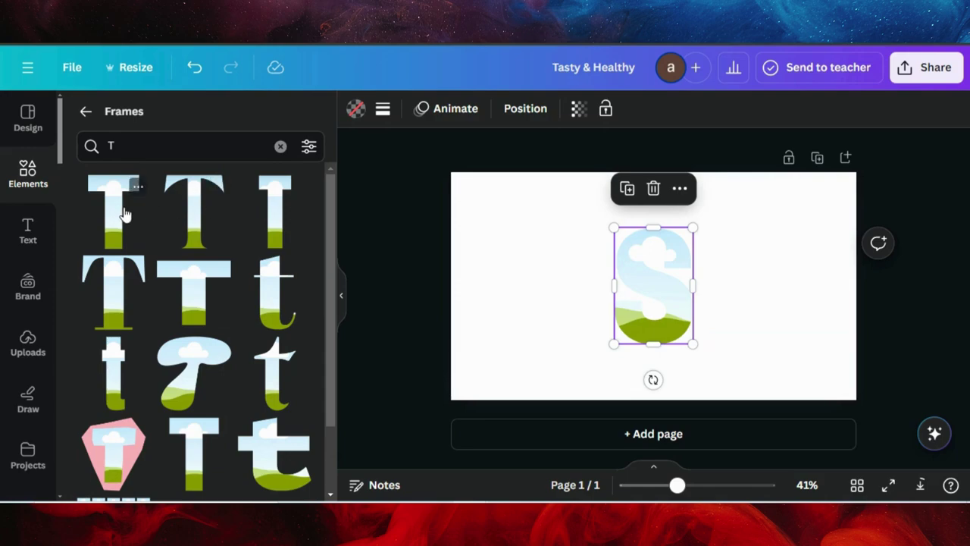
pyautogui.click(125, 215)
pyautogui.moveTo(677, 290); pyautogui.dragTo(771, 277)
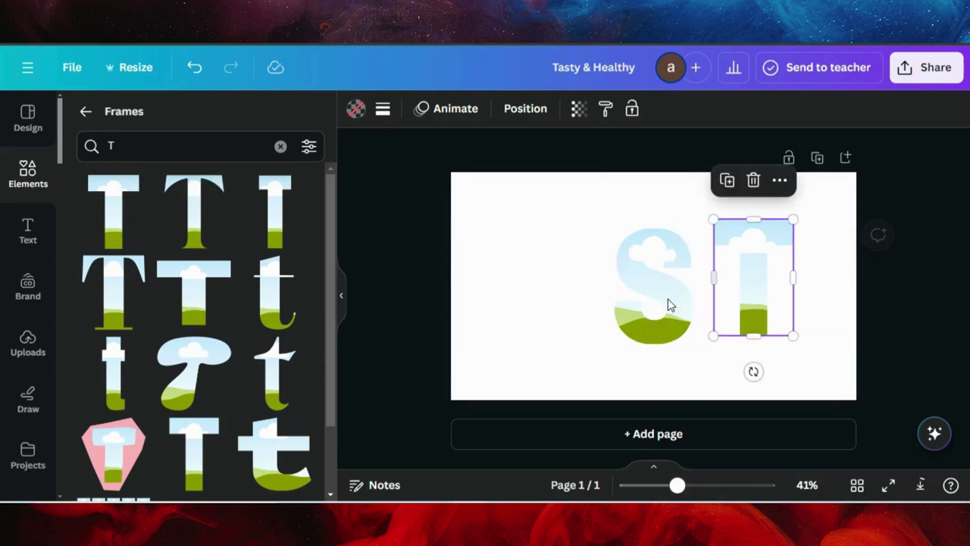
pyautogui.click(628, 310)
pyautogui.moveTo(629, 309); pyautogui.dragTo(493, 283)
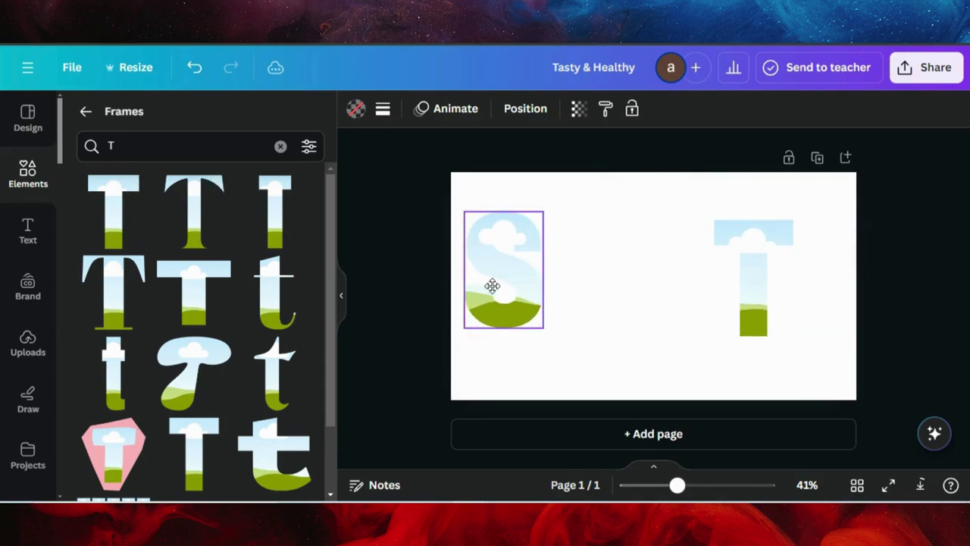
# Insert the block U letter frame and line up the S, T and U side by side
pyautogui.click(186, 150)
pyautogui.press('BackSpace')
pyautogui.write('u')
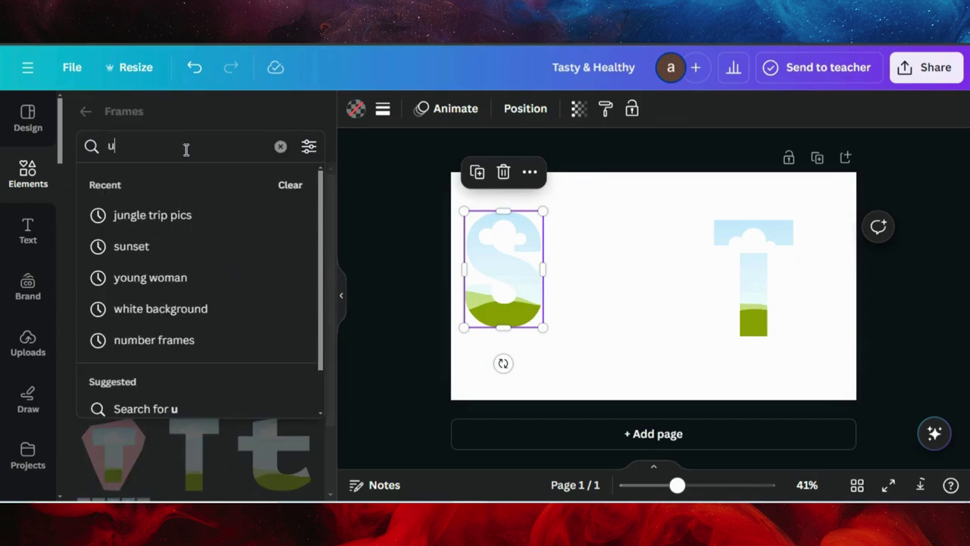
pyautogui.press('BackSpace')
pyautogui.write('U')
pyautogui.press('Return')
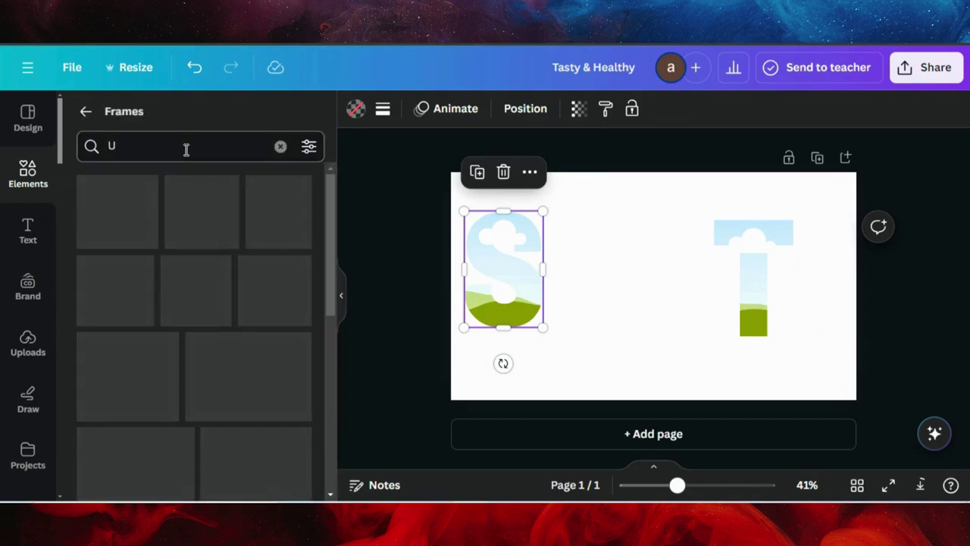
pyautogui.click(114, 201)
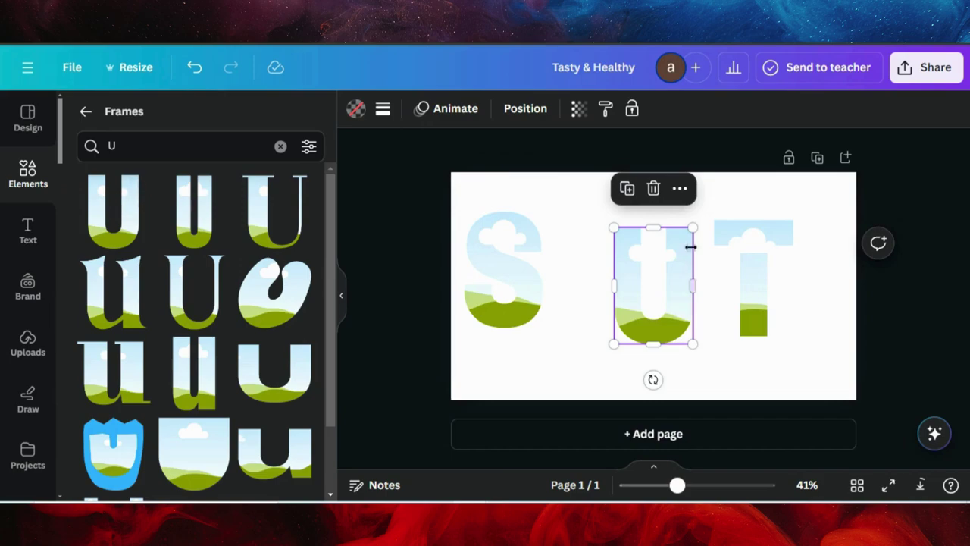
pyautogui.moveTo(783, 303); pyautogui.dragTo(590, 279)
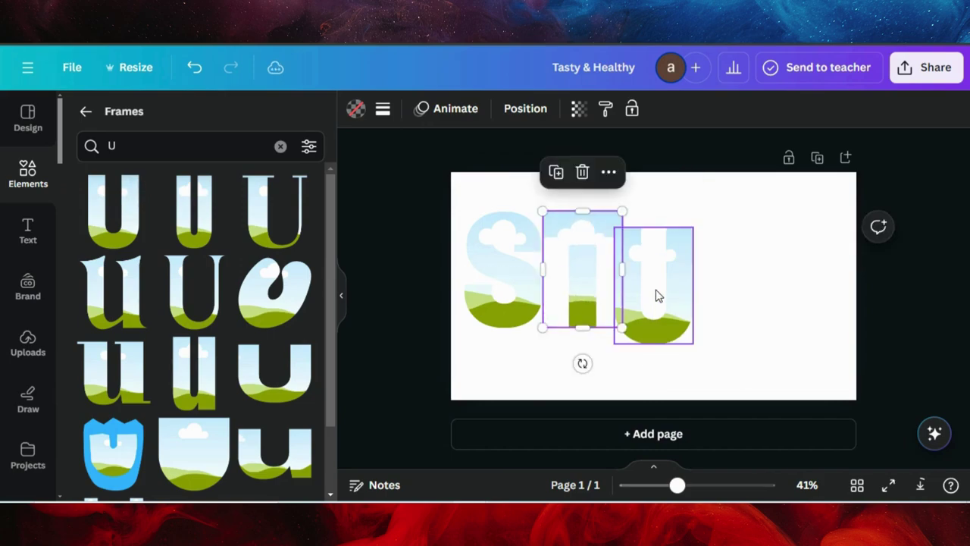
pyautogui.moveTo(658, 296)
pyautogui.mouseDown()
pyautogui.moveTo(673, 275)
pyautogui.moveTo(673, 285)
pyautogui.mouseUp()
# Search the frames for the letter N and add the block N letter frame to the page
pyautogui.click(144, 146)
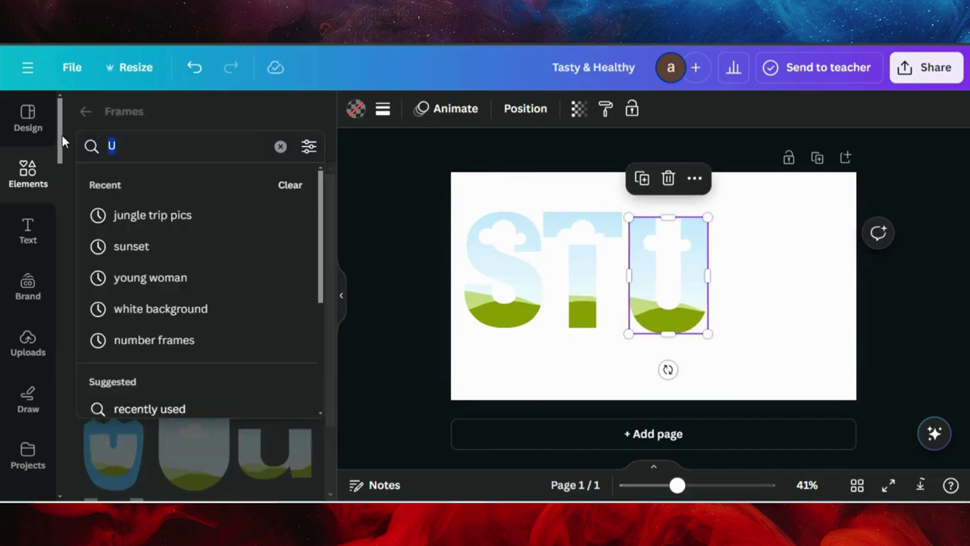
pyautogui.press('BackSpace')
pyautogui.write('N')
pyautogui.press('Return')
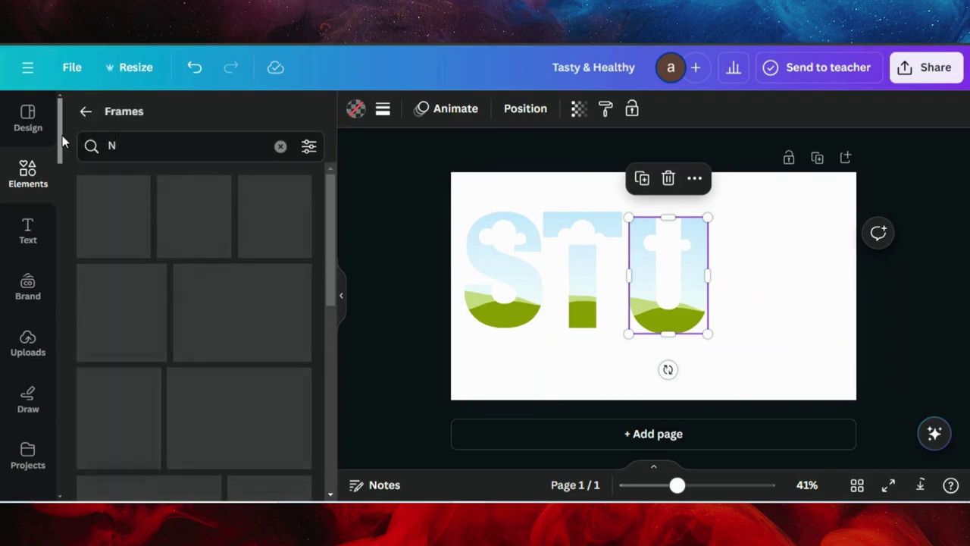
pyautogui.moveTo(134, 196); pyautogui.dragTo(661, 272)
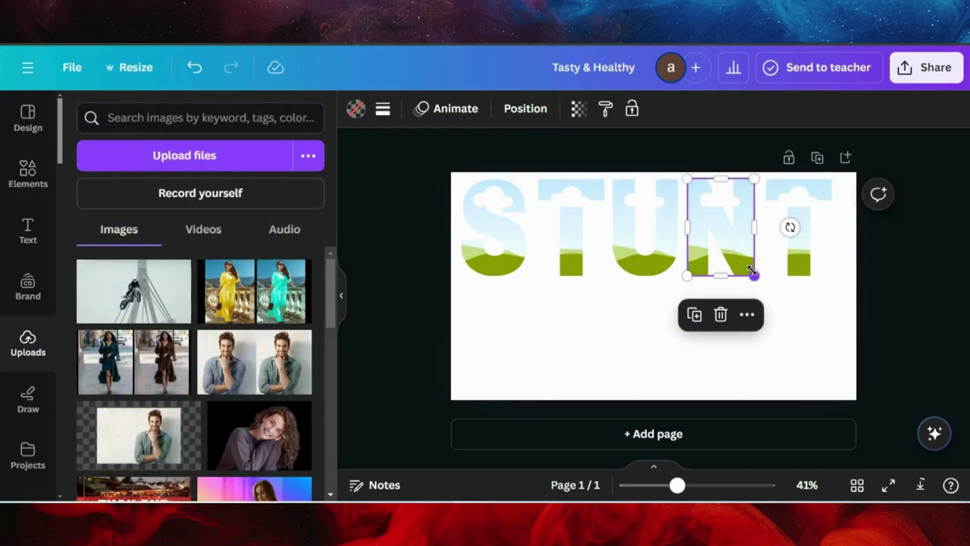
# Select all five STUNT letter frames together and shift them slightly right to centre the word on the page
pyautogui.moveTo(751, 271); pyautogui.dragTo(751, 271)
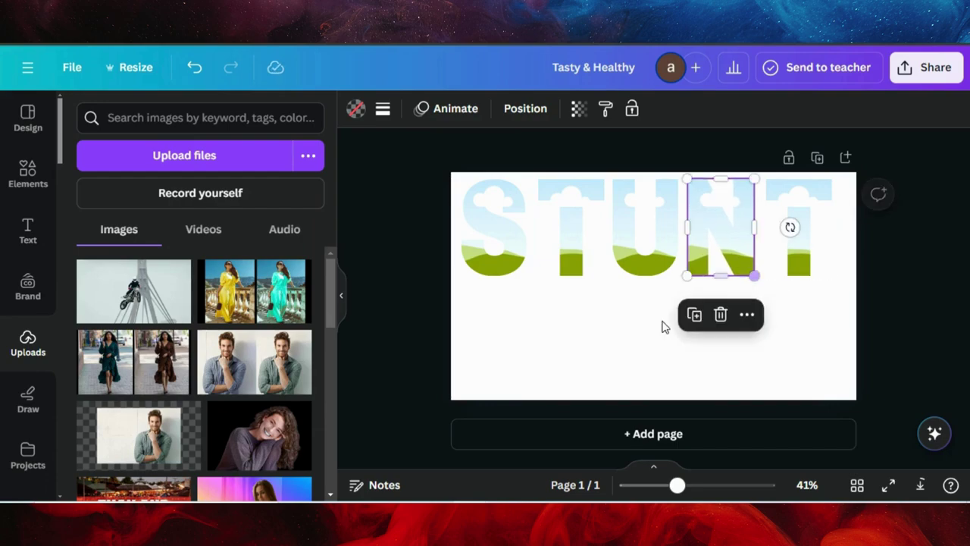
pyautogui.click(635, 347)
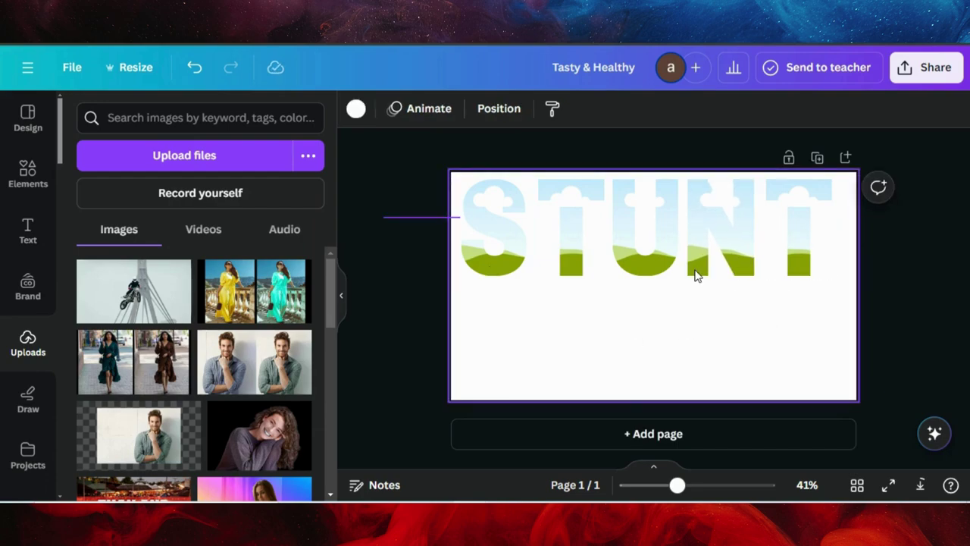
pyautogui.moveTo(383, 216); pyautogui.dragTo(894, 246)
pyautogui.moveTo(682, 218); pyautogui.dragTo(687, 218)
pyautogui.click(494, 318)
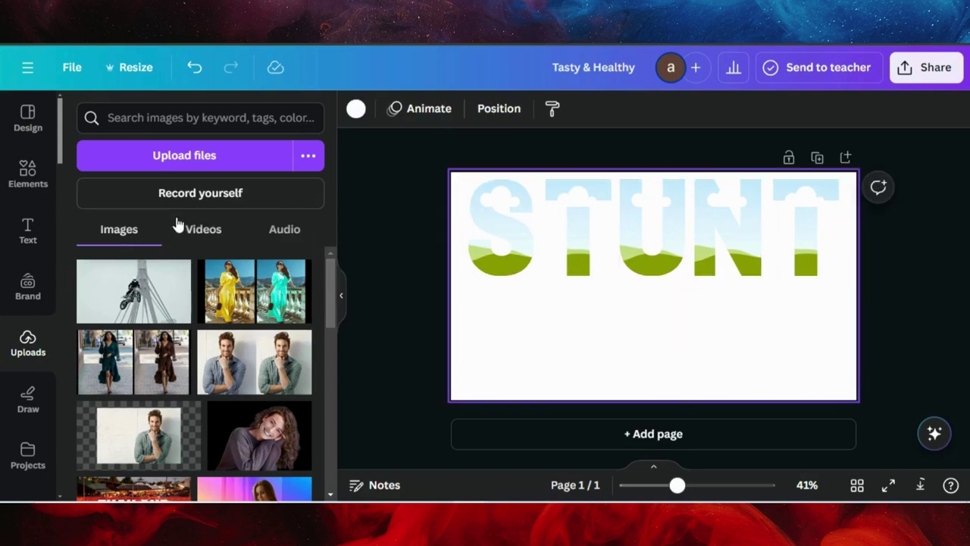
# Fill each of the STUNT letter frames with the uploaded motorcycle stunt photo
pyautogui.moveTo(163, 284); pyautogui.dragTo(515, 265)
pyautogui.moveTo(136, 292); pyautogui.dragTo(640, 227)
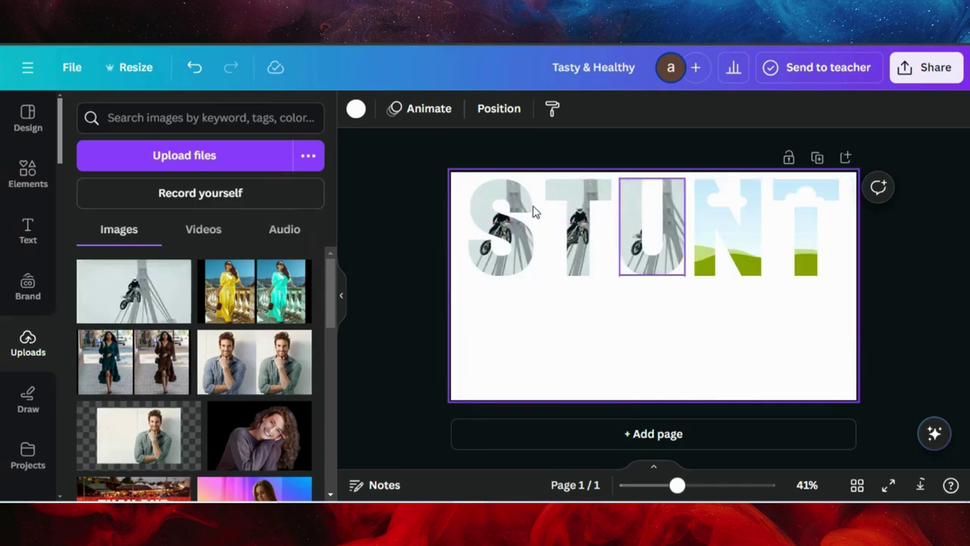
pyautogui.moveTo(137, 288); pyautogui.dragTo(696, 224)
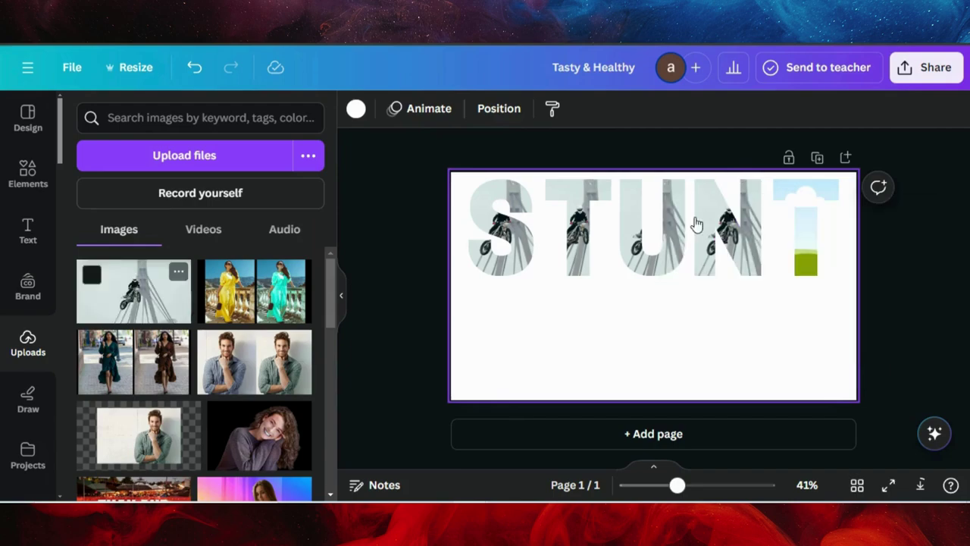
pyautogui.moveTo(137, 290); pyautogui.dragTo(821, 220)
# Reposition and enlarge the photo inside the S frame so that it spans the whole page, and apply the crop
pyautogui.click(503, 221)
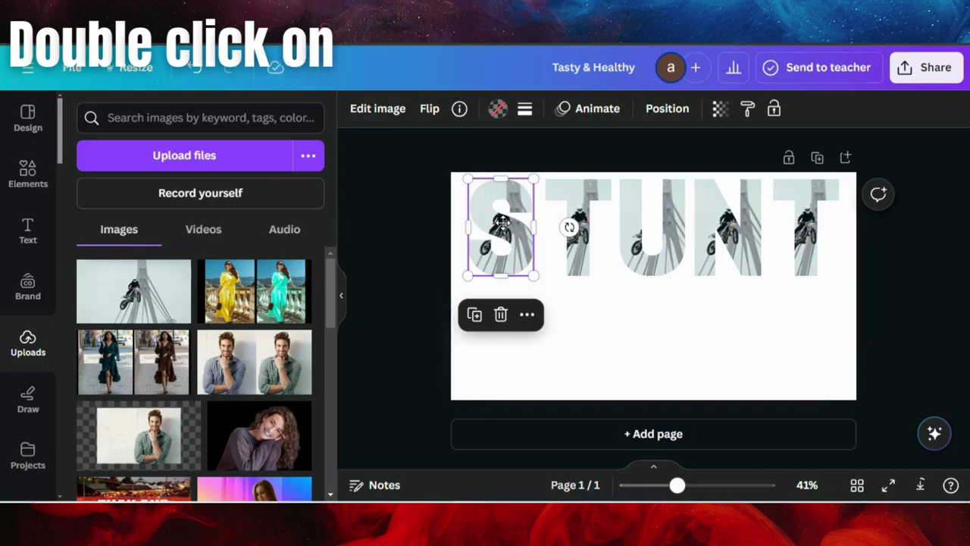
pyautogui.doubleClick(502, 221)
pyautogui.moveTo(556, 215)
pyautogui.mouseDown()
pyautogui.moveTo(591, 216)
pyautogui.moveTo(556, 210)
pyautogui.mouseUp()
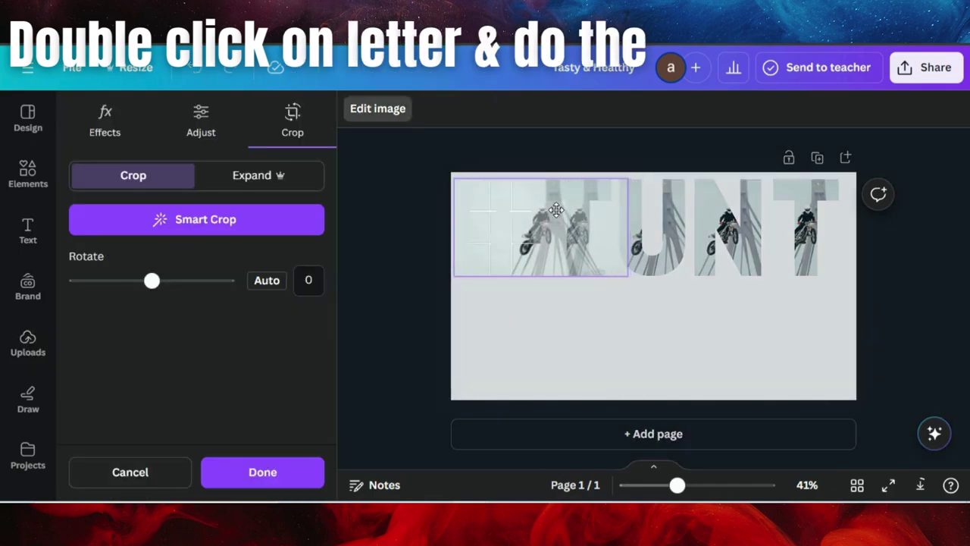
pyautogui.moveTo(626, 179)
pyautogui.mouseDown()
pyautogui.moveTo(634, 172)
pyautogui.moveTo(592, 194)
pyautogui.moveTo(613, 192)
pyautogui.mouseUp()
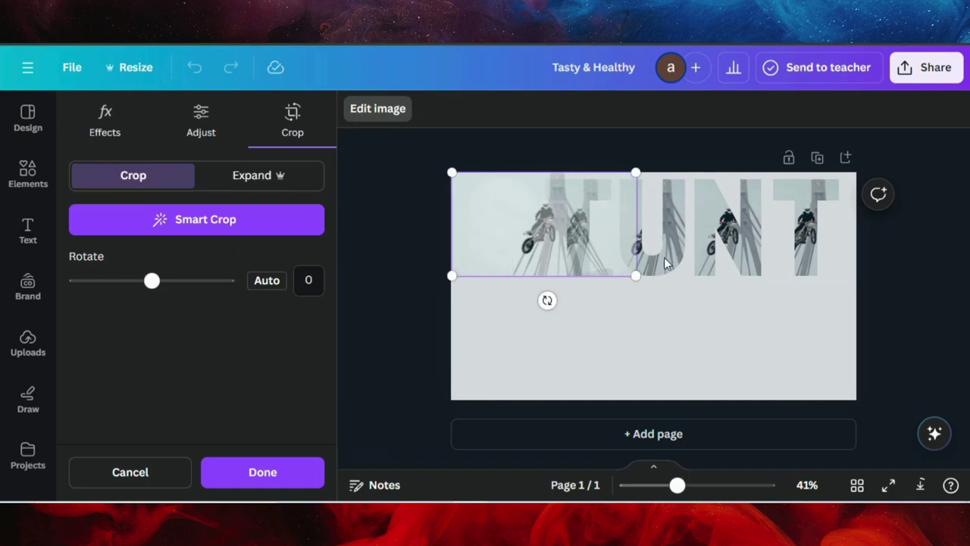
pyautogui.moveTo(636, 274); pyautogui.dragTo(878, 360)
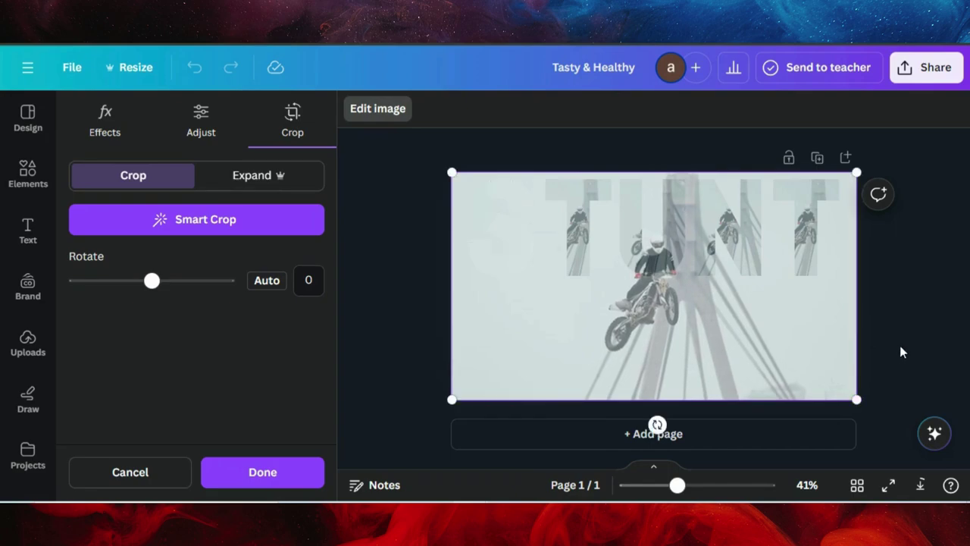
pyautogui.press('Return')
# Reposition and enlarge the photo inside the first T frame so that it spans the whole page
pyautogui.doubleClick(587, 229)
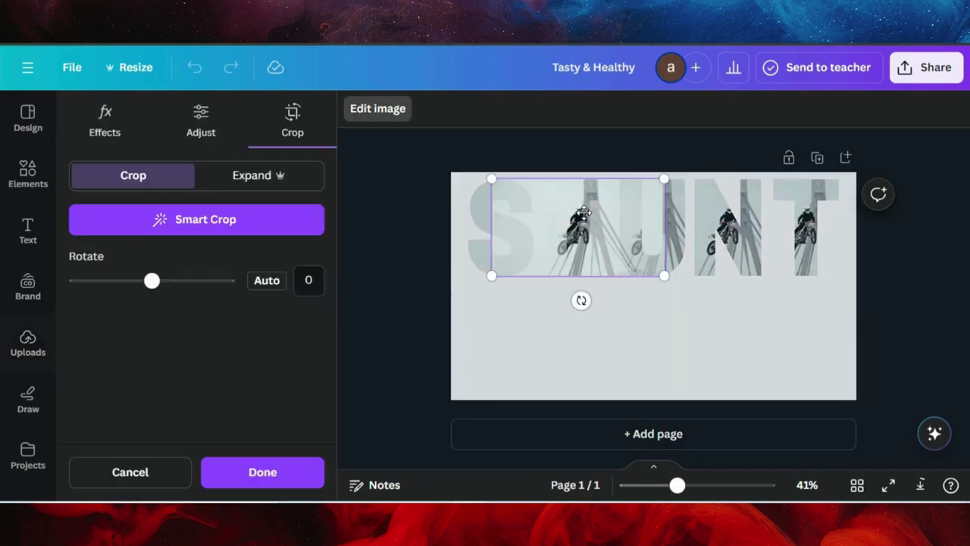
pyautogui.moveTo(582, 213); pyautogui.dragTo(562, 213)
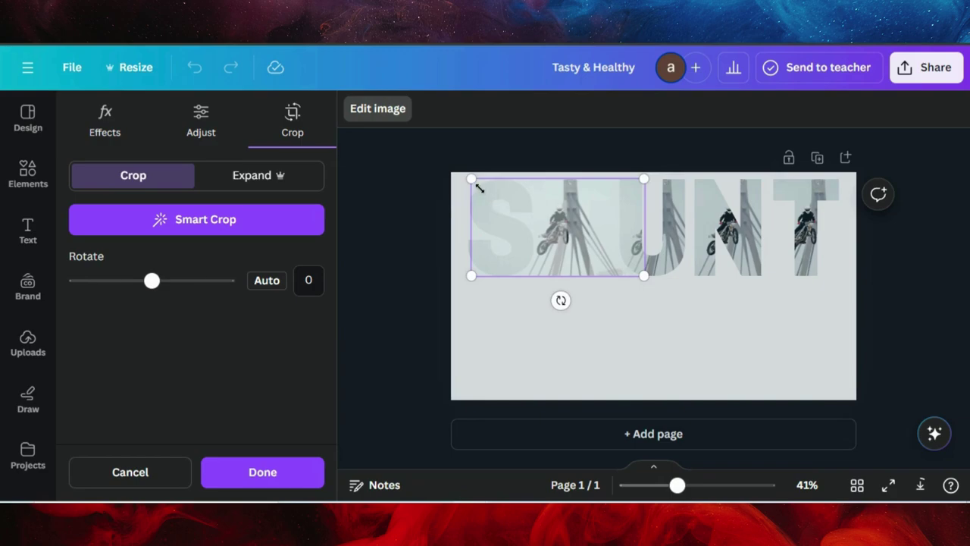
pyautogui.moveTo(469, 179)
pyautogui.mouseDown()
pyautogui.moveTo(457, 175)
pyautogui.moveTo(475, 190)
pyautogui.mouseUp()
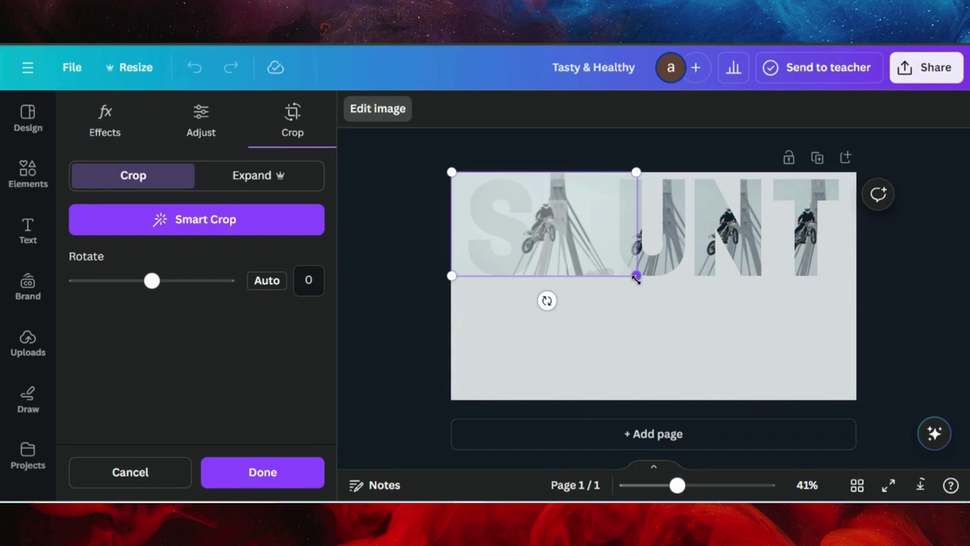
pyautogui.moveTo(635, 277); pyautogui.dragTo(861, 377)
pyautogui.click(733, 243)
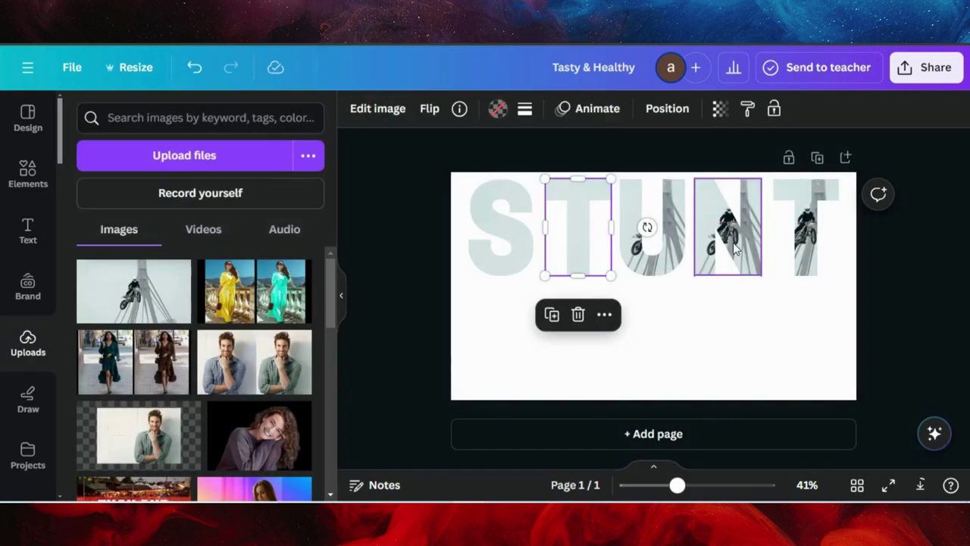
# Reposition and enlarge the photo inside the U frame so that it spans the whole page
pyautogui.doubleClick(632, 247)
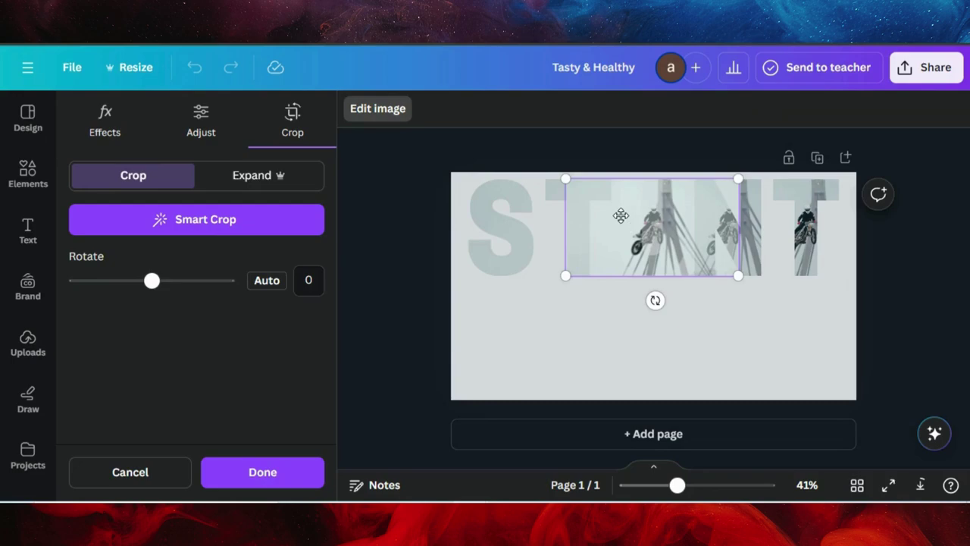
pyautogui.moveTo(565, 178); pyautogui.dragTo(554, 173)
pyautogui.moveTo(734, 275); pyautogui.dragTo(846, 301)
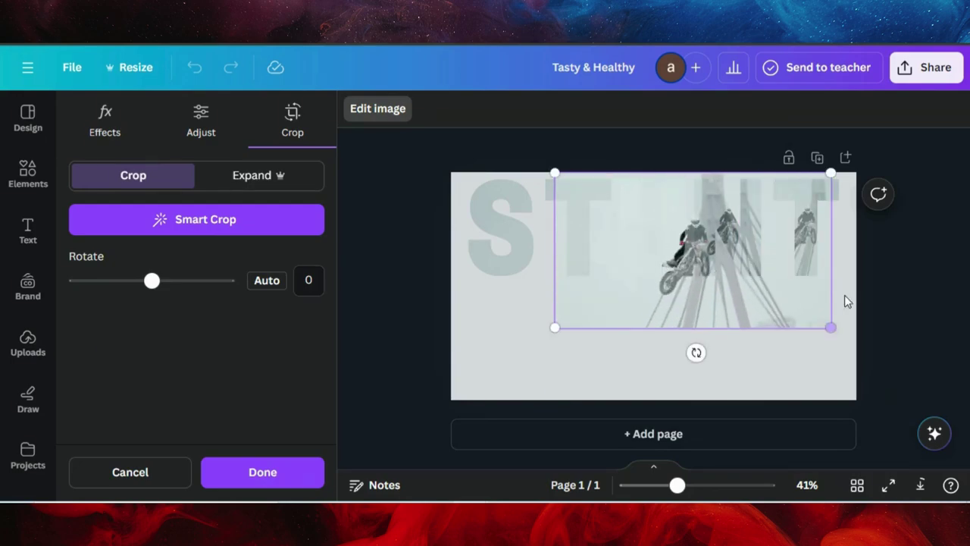
pyautogui.moveTo(685, 277); pyautogui.dragTo(584, 279)
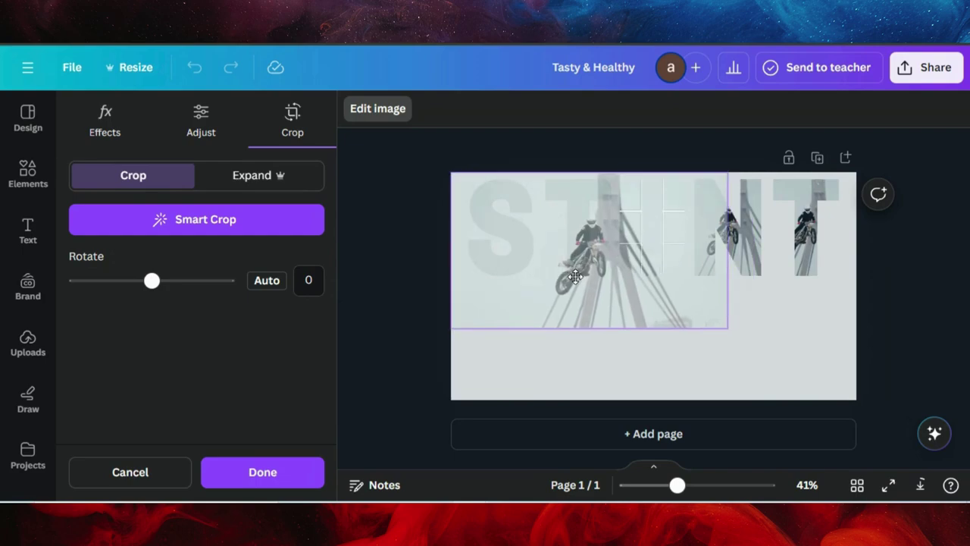
pyautogui.moveTo(728, 327); pyautogui.dragTo(877, 364)
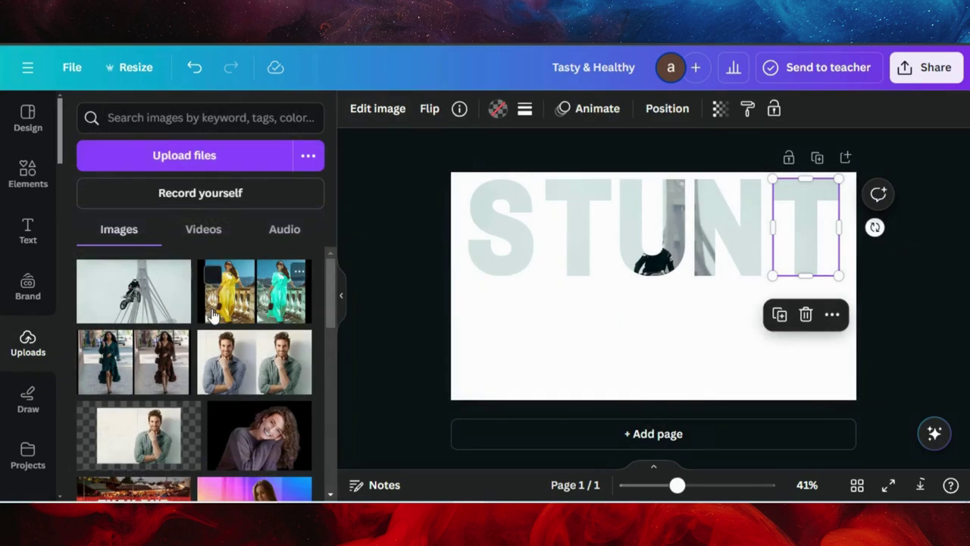
# Insert a basic square frame and stretch it to cover the whole 1280 x 720 px page
pyautogui.click(44, 175)
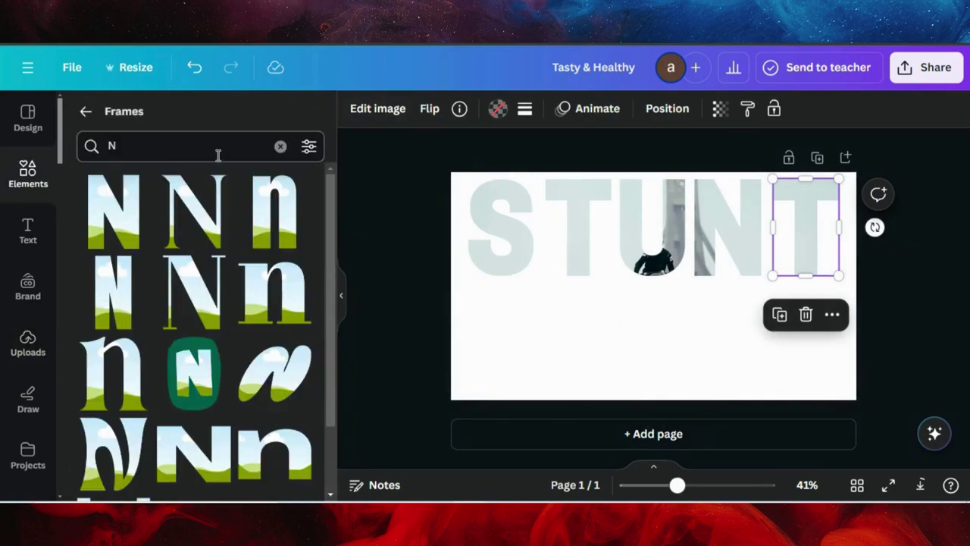
pyautogui.click(278, 147)
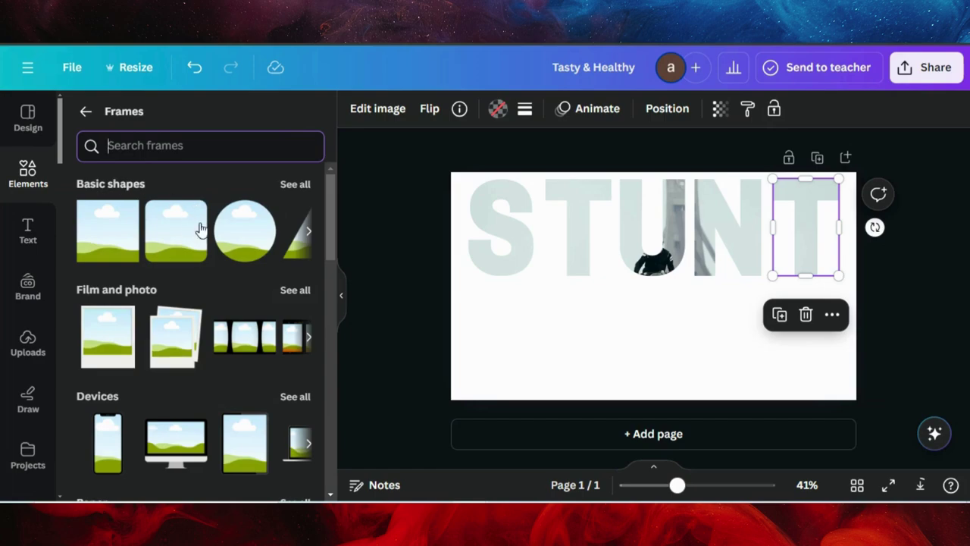
pyautogui.click(110, 237)
pyautogui.moveTo(610, 264); pyautogui.dragTo(470, 210)
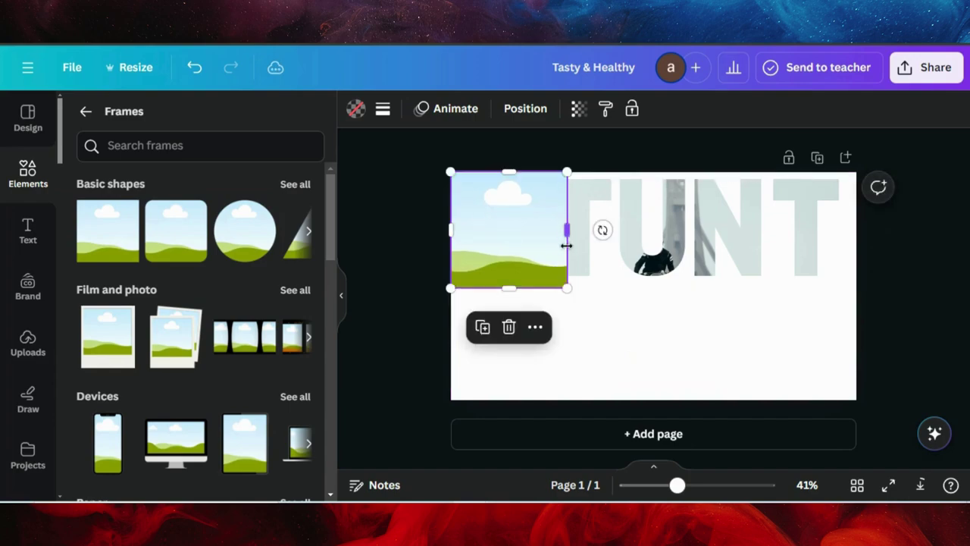
pyautogui.moveTo(568, 289); pyautogui.dragTo(854, 265)
# Send the full-page frame to the back and shrink it to a column of about 207 x 439 px below the S
pyautogui.click(535, 112)
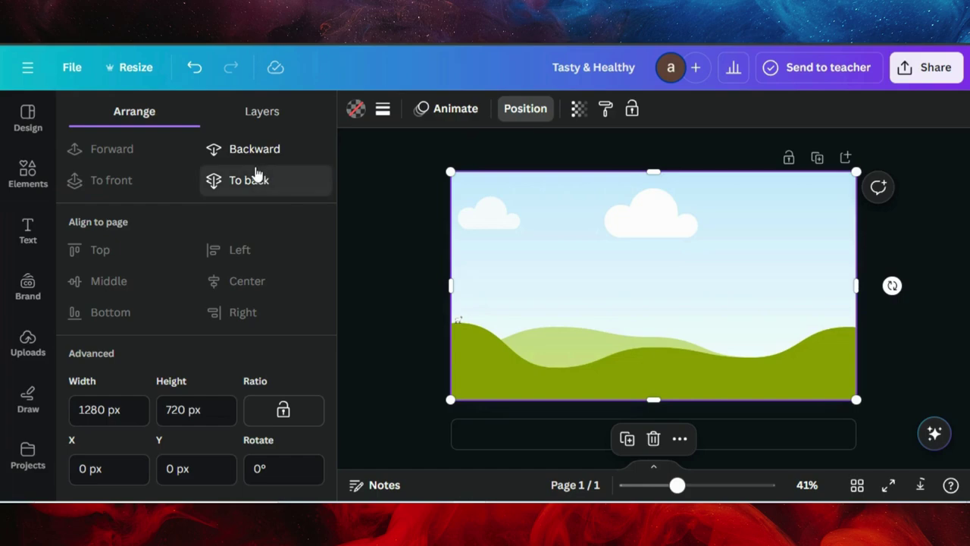
pyautogui.click(250, 180)
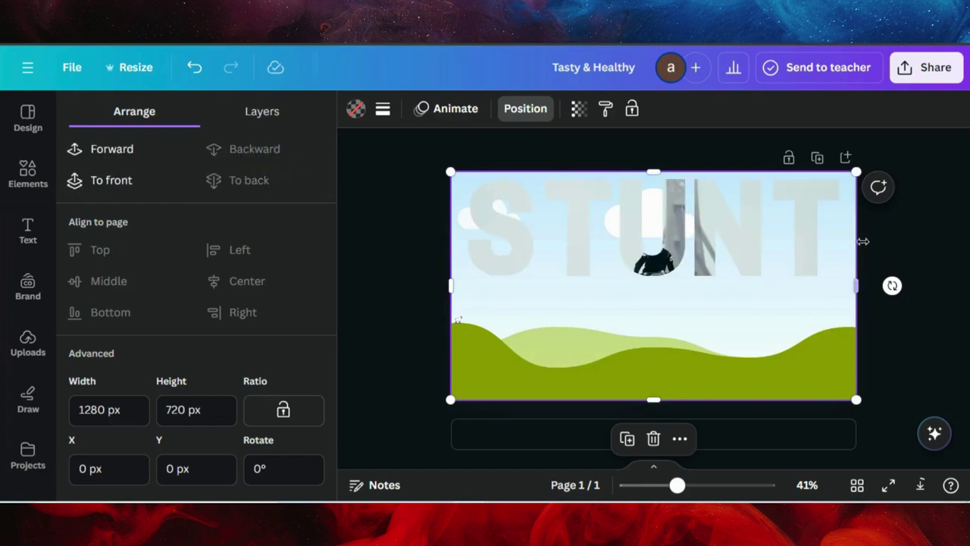
pyautogui.moveTo(853, 286); pyautogui.dragTo(534, 288)
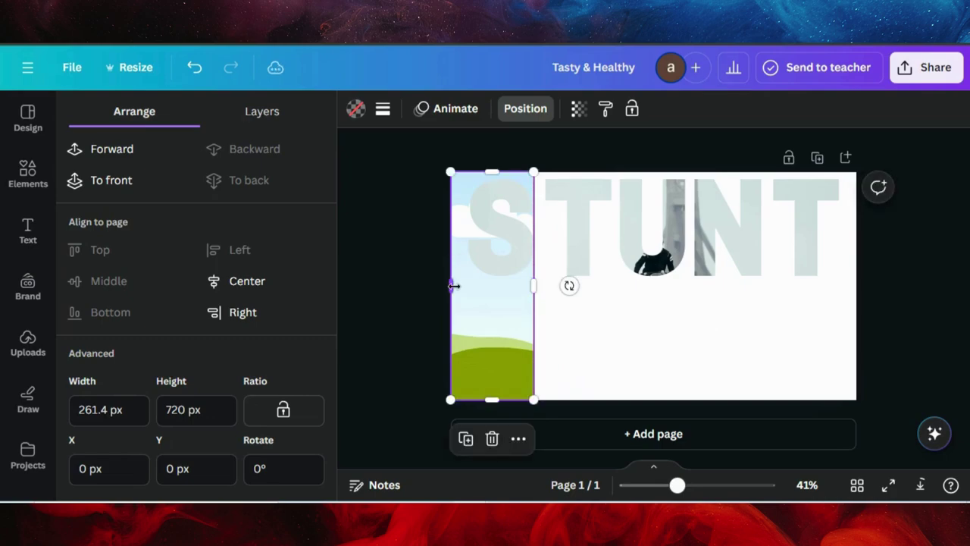
pyautogui.moveTo(453, 286); pyautogui.dragTo(468, 283)
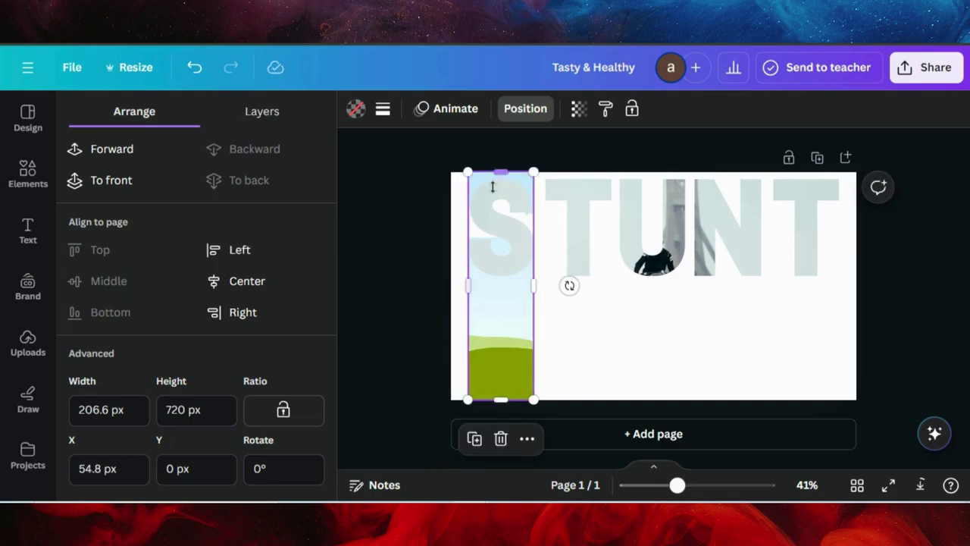
pyautogui.moveTo(492, 187); pyautogui.dragTo(492, 260)
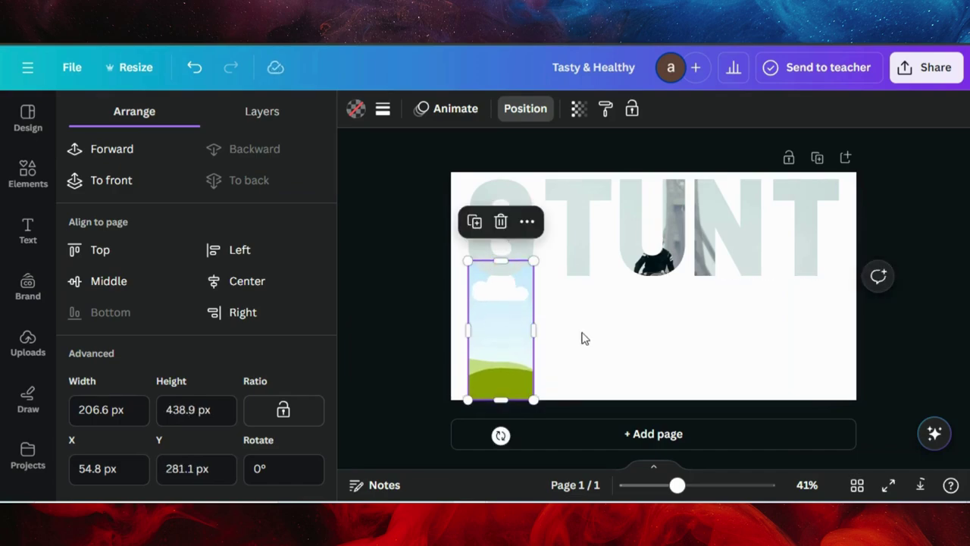
# Duplicate the column frame below the first T and extend the frame under the S slightly upward
pyautogui.click(474, 221)
pyautogui.moveTo(516, 305); pyautogui.dragTo(584, 294)
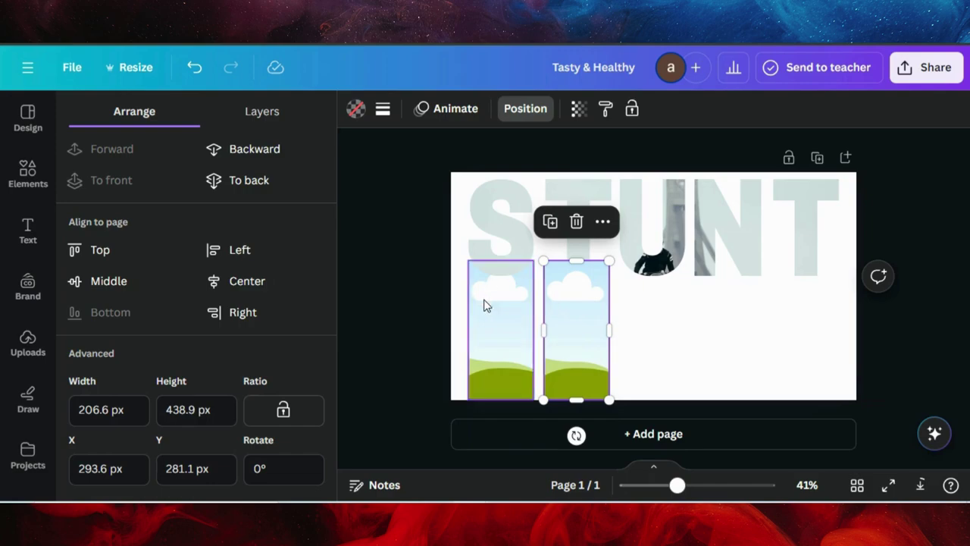
pyautogui.click(485, 306)
pyautogui.moveTo(500, 261)
pyautogui.mouseDown()
pyautogui.moveTo(500, 240)
pyautogui.moveTo(500, 255)
pyautogui.mouseUp()
pyautogui.click(578, 330)
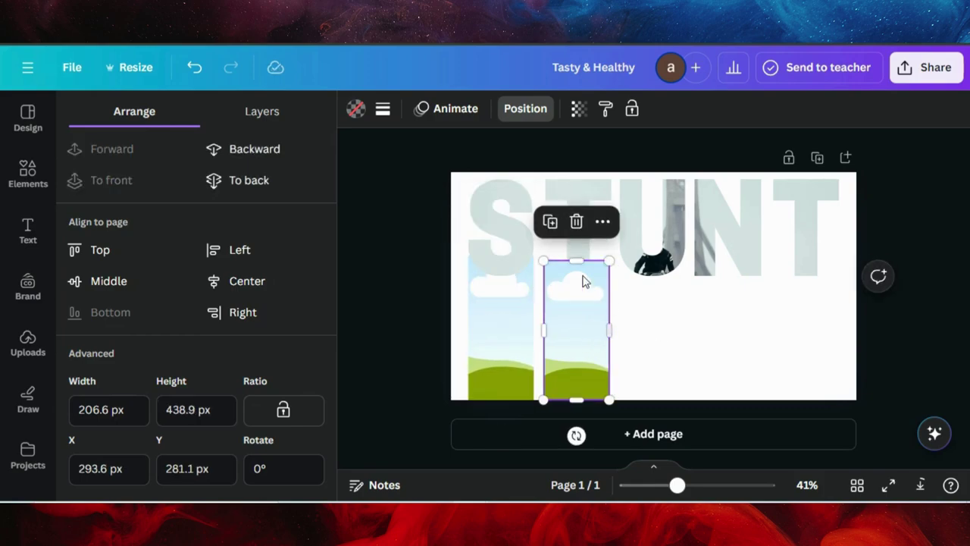
# Duplicate the column frame below the U, the N and the last T, spacing the copies to match the letters
pyautogui.click(551, 222)
pyautogui.moveTo(599, 313); pyautogui.dragTo(661, 309)
pyautogui.click(625, 221)
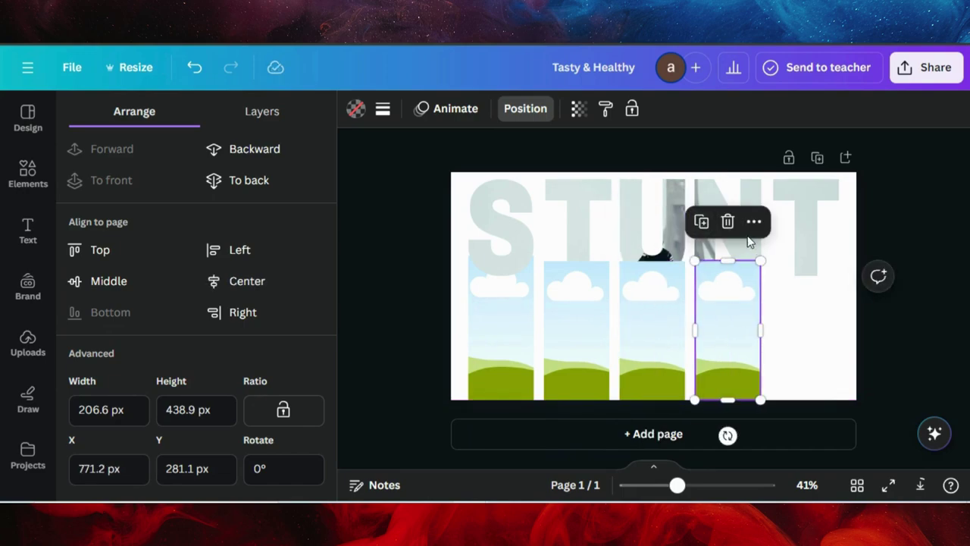
pyautogui.click(702, 221)
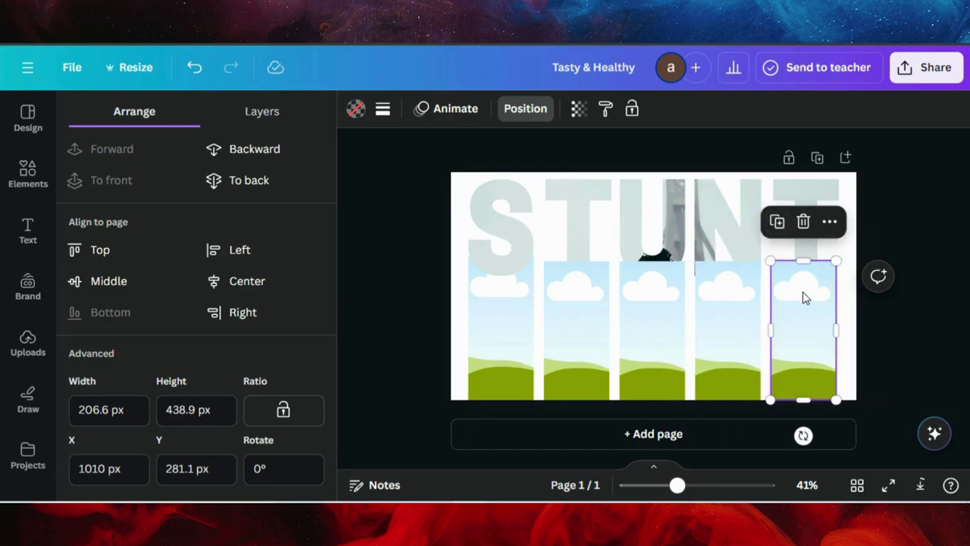
pyautogui.click(722, 309)
pyautogui.moveTo(722, 309); pyautogui.dragTo(721, 309)
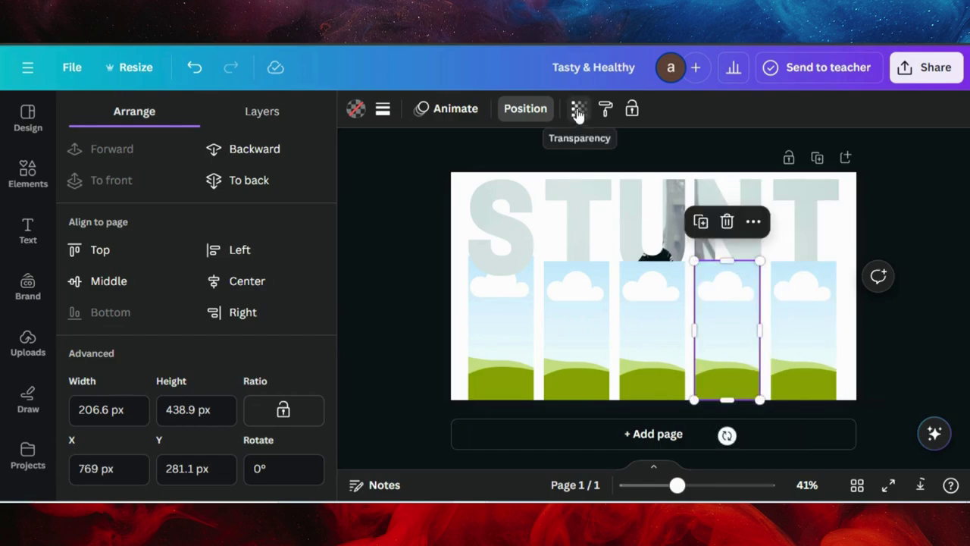
# Move the duplicated column frames down the layer order among the letters, placing them behind the N and the last T
pyautogui.click(259, 120)
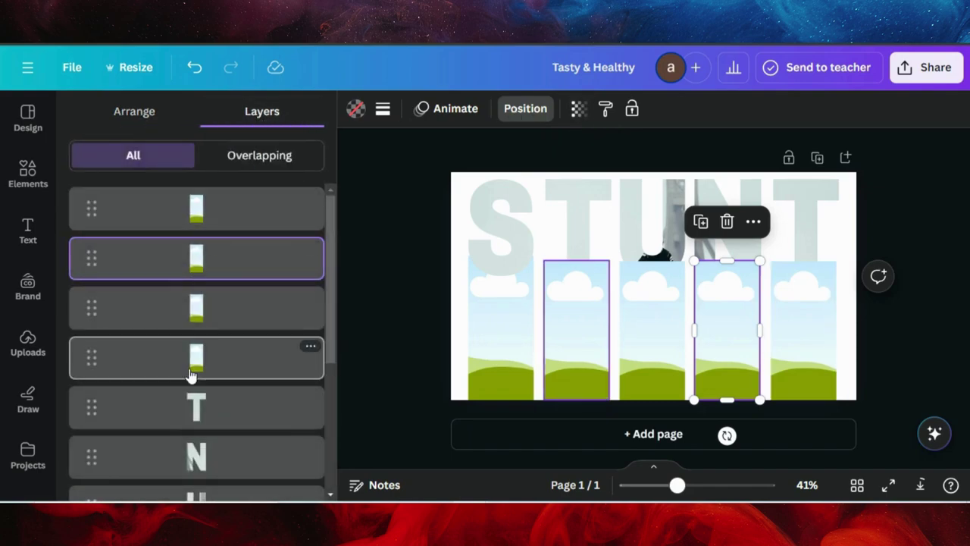
pyautogui.moveTo(192, 376); pyautogui.dragTo(193, 409)
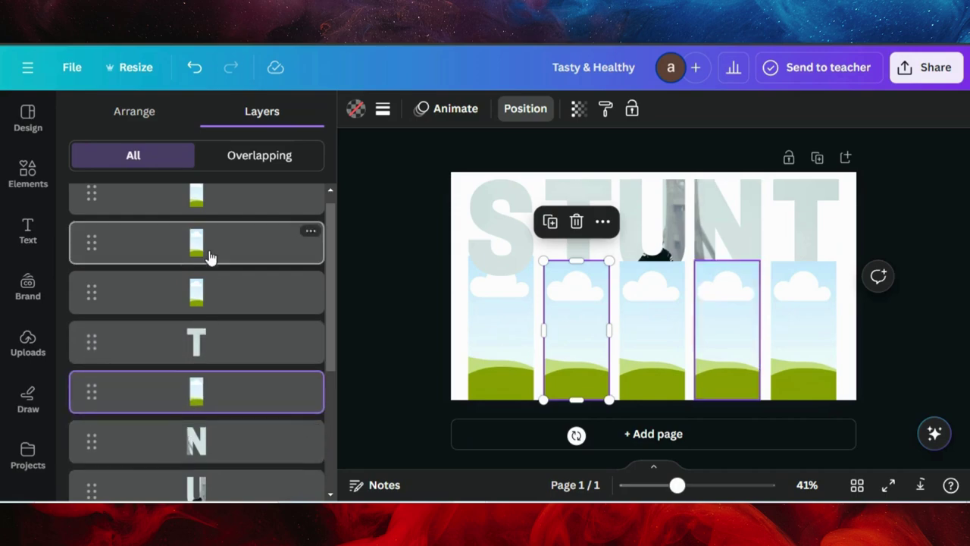
pyautogui.moveTo(197, 294); pyautogui.dragTo(198, 387)
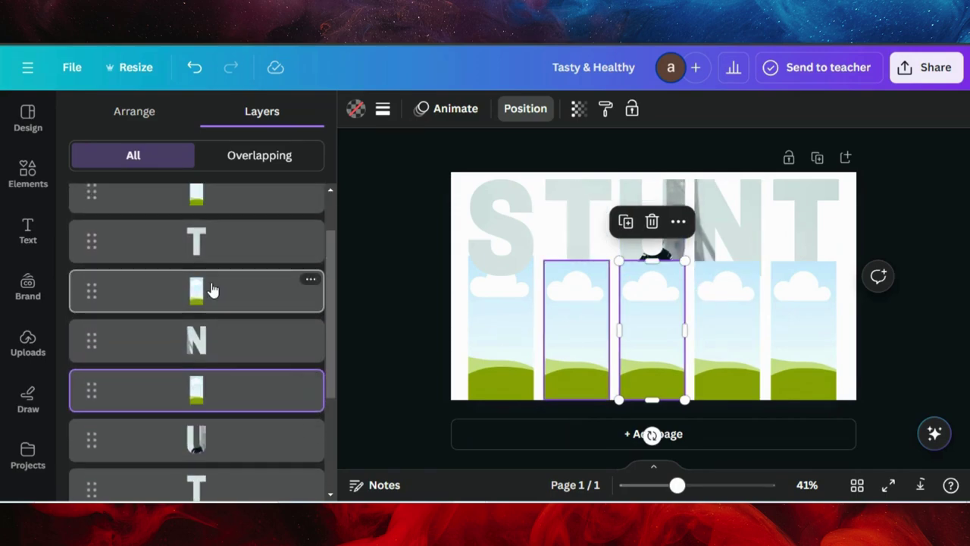
pyautogui.moveTo(204, 199); pyautogui.dragTo(206, 353)
pyautogui.scroll(3, 217, 352)
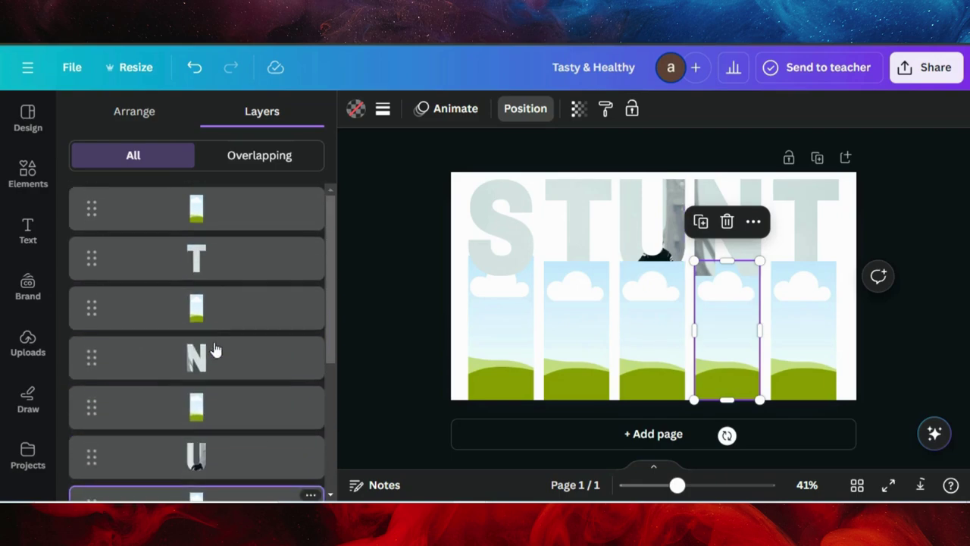
pyautogui.moveTo(217, 214); pyautogui.dragTo(216, 346)
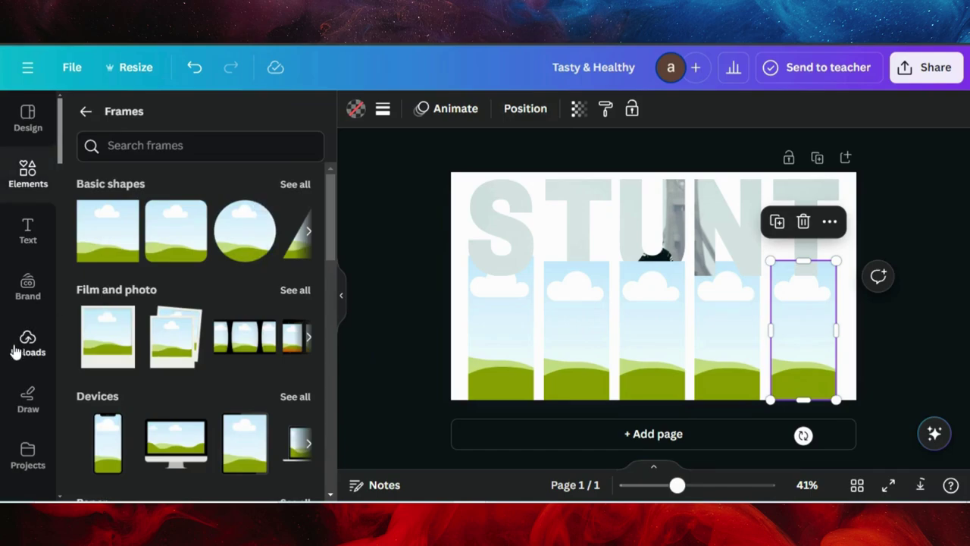
# Fill the column frames below the S and the first T with the uploaded motorcycle photo
pyautogui.click(22, 345)
pyautogui.moveTo(133, 288); pyautogui.dragTo(478, 316)
pyautogui.moveTo(134, 290); pyautogui.dragTo(576, 319)
# Reposition and enlarge the photo inside the column below the S so that it spans the whole page, and apply the crop
pyautogui.doubleClick(492, 346)
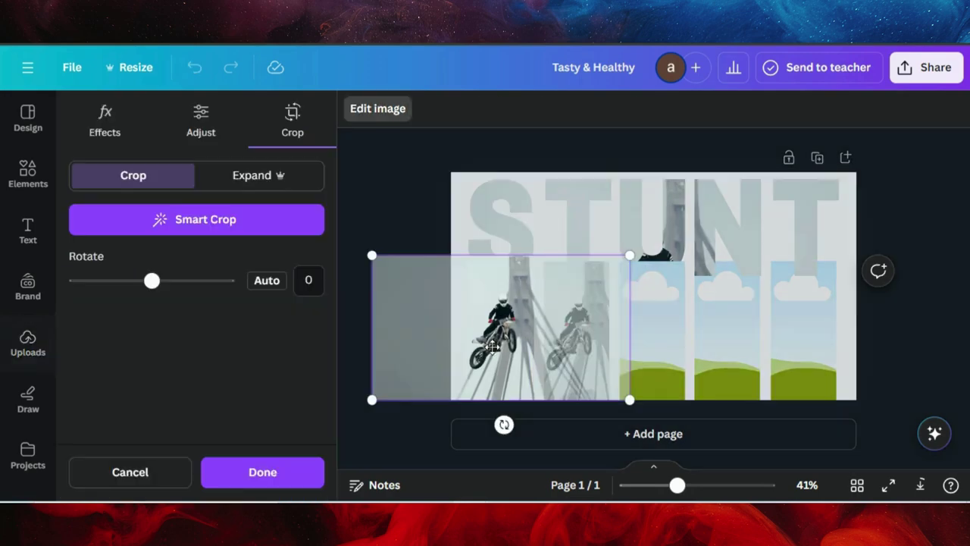
pyautogui.moveTo(490, 283); pyautogui.dragTo(582, 291)
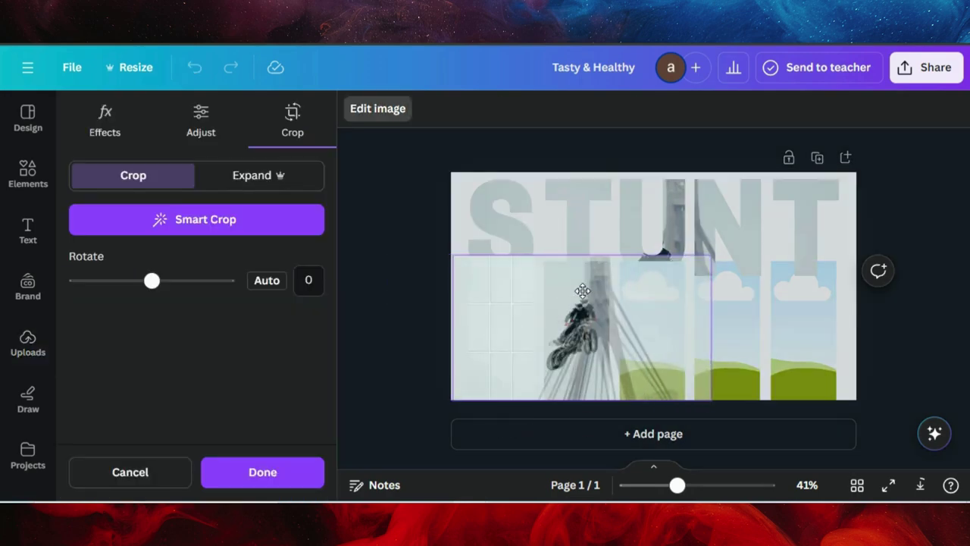
pyautogui.moveTo(717, 255); pyautogui.dragTo(860, 175)
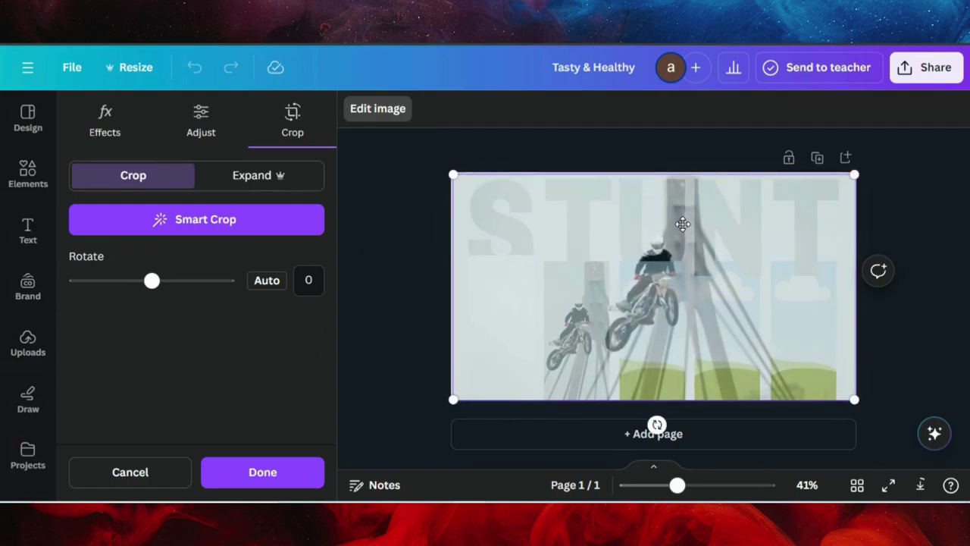
pyautogui.moveTo(675, 219); pyautogui.dragTo(671, 216)
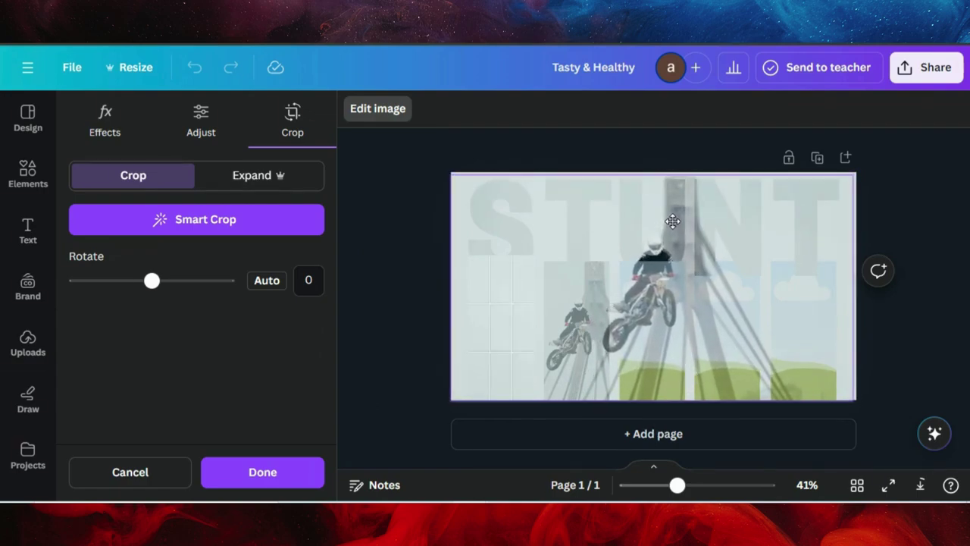
pyautogui.moveTo(855, 175); pyautogui.dragTo(857, 172)
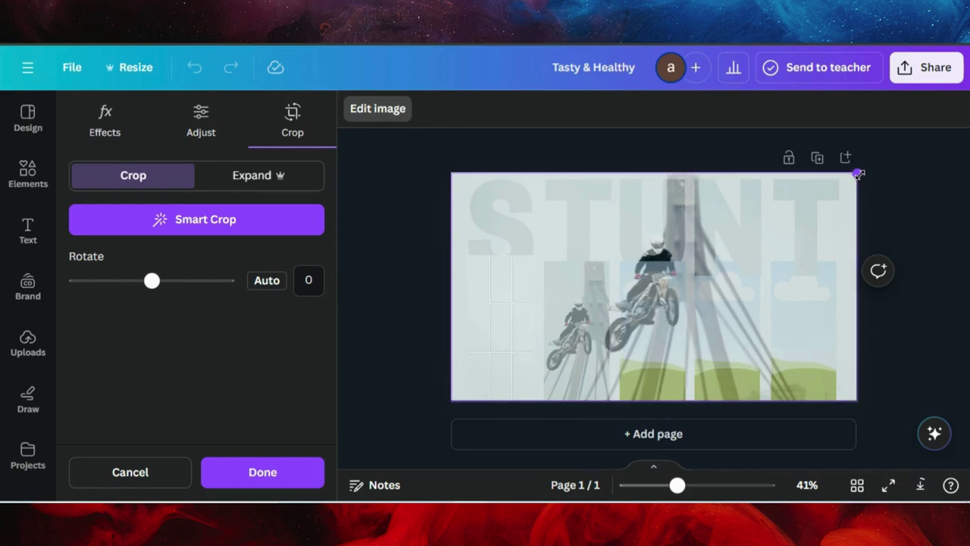
pyautogui.click(922, 219)
# Enlarge the photo inside the column below the first T so that it spans the whole page, and apply the crop
pyautogui.click(567, 310)
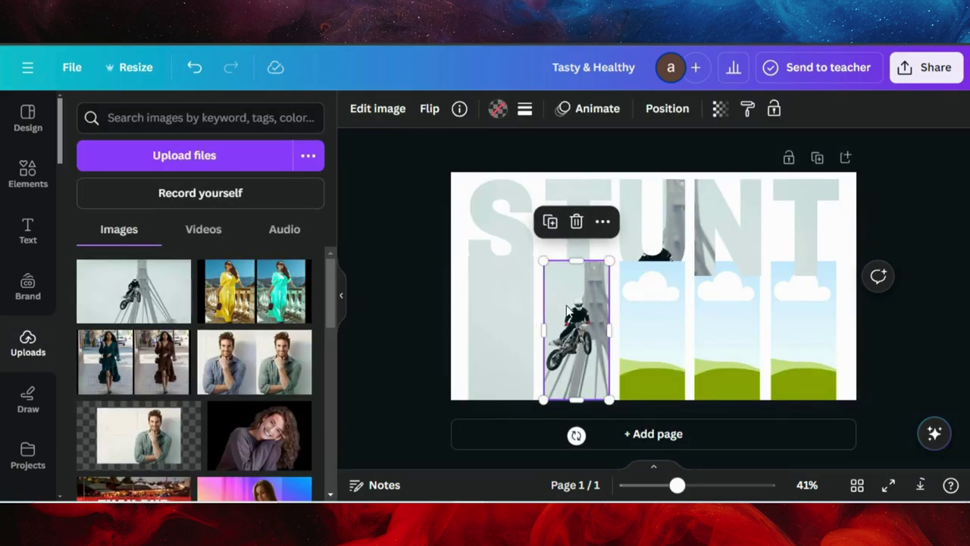
pyautogui.doubleClick(565, 305)
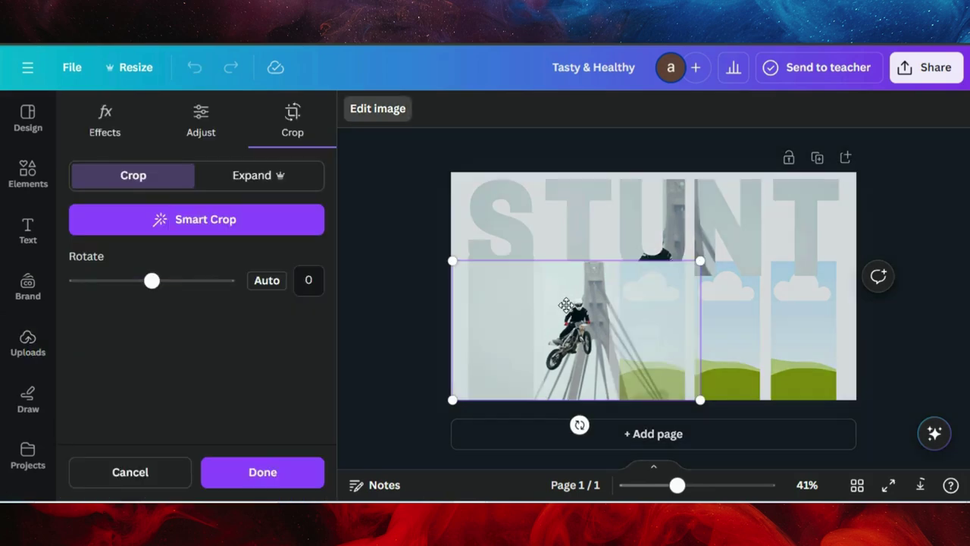
pyautogui.moveTo(705, 257); pyautogui.dragTo(852, 158)
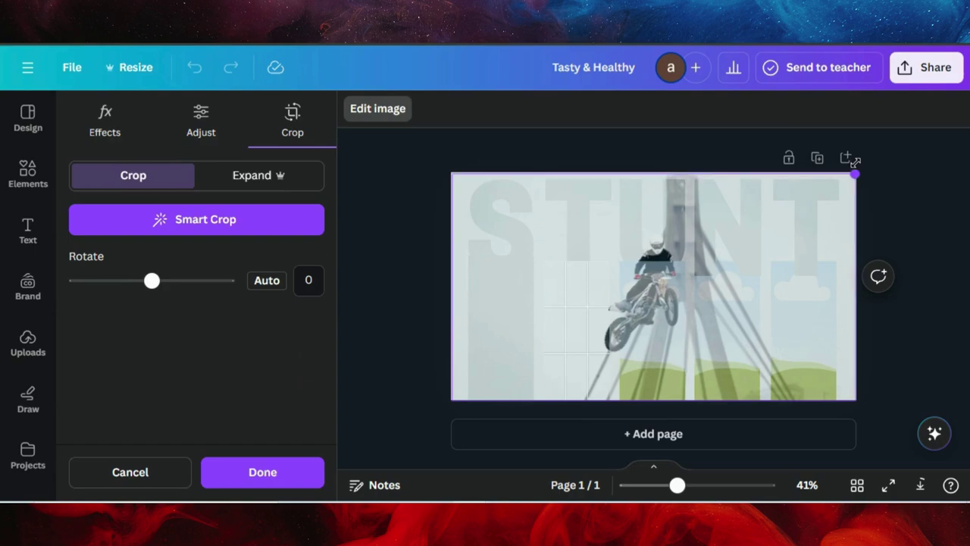
pyautogui.moveTo(449, 169); pyautogui.dragTo(448, 166)
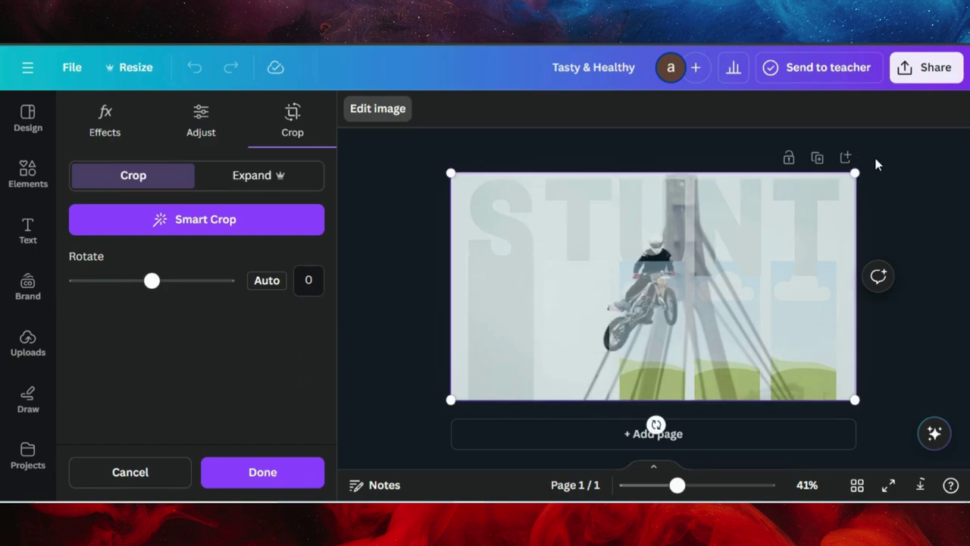
pyautogui.moveTo(855, 168); pyautogui.dragTo(858, 166)
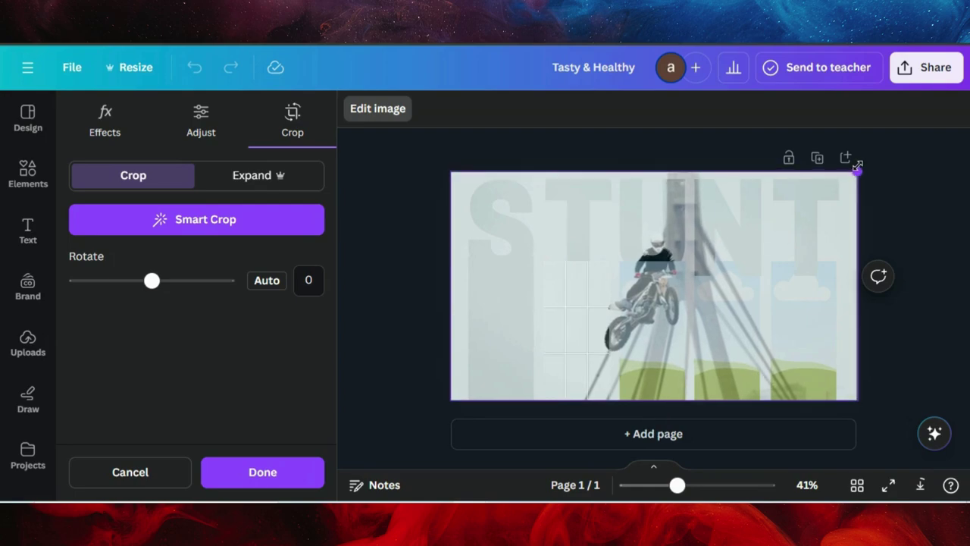
pyautogui.click(913, 198)
# Add the motorcycle photo on top, stretch it over the whole page and remove its background
pyautogui.click(144, 284)
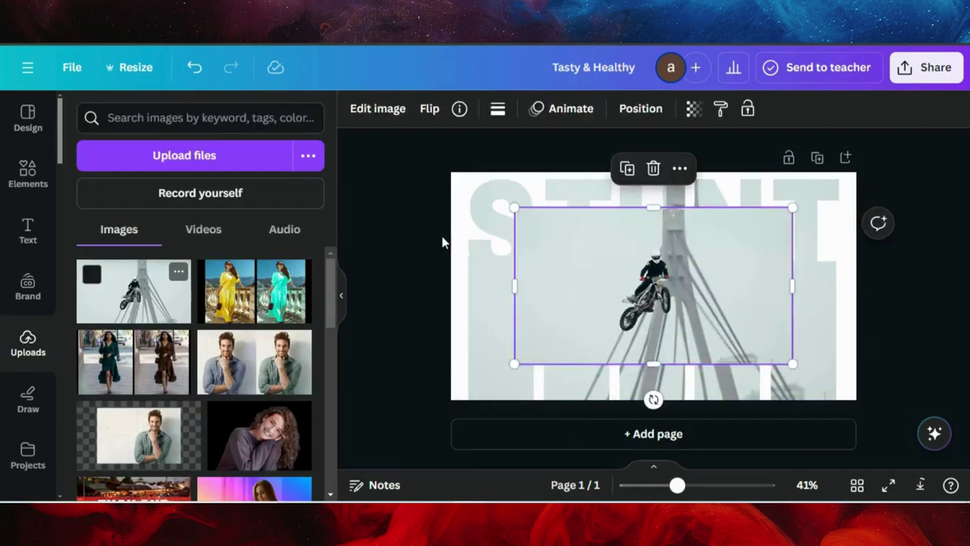
pyautogui.moveTo(619, 274); pyautogui.dragTo(556, 238)
pyautogui.moveTo(727, 329); pyautogui.dragTo(856, 399)
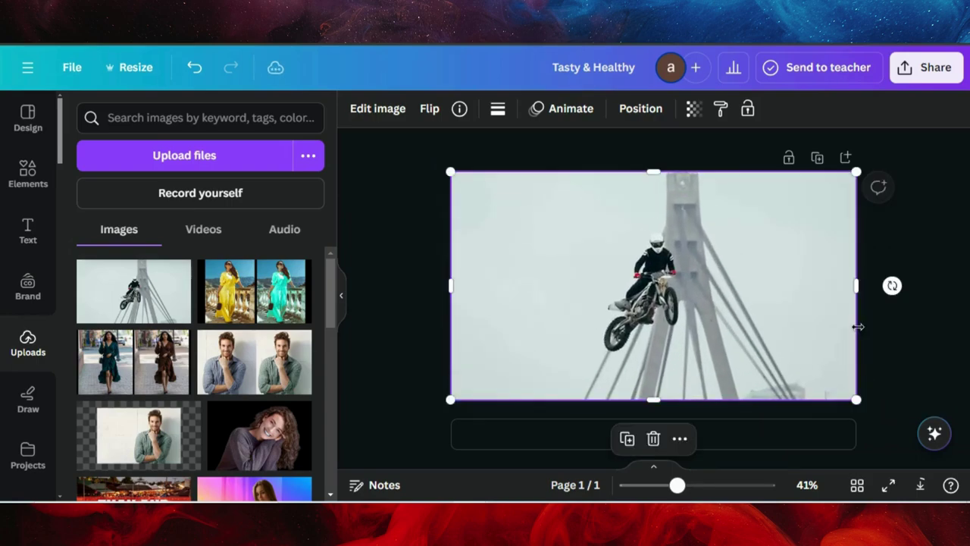
pyautogui.click(384, 108)
pyautogui.click(141, 210)
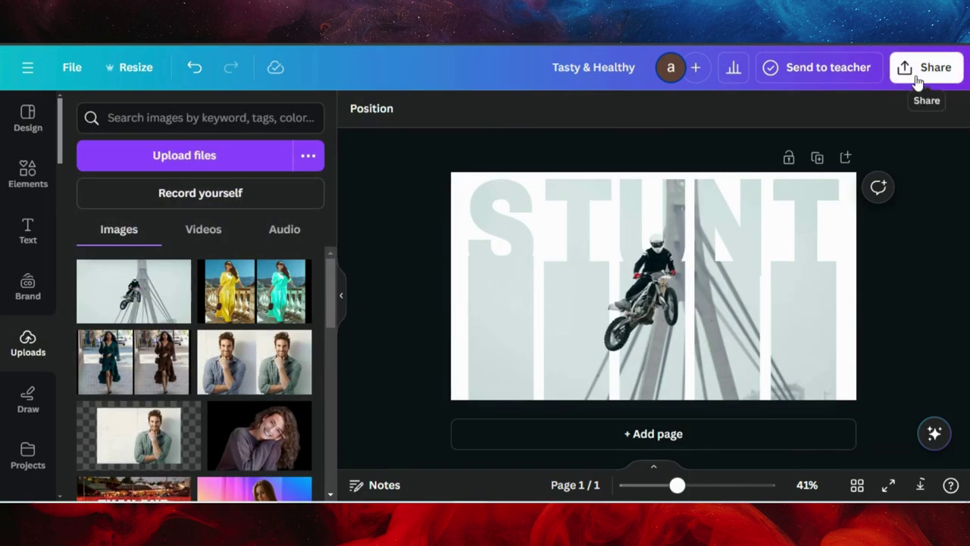
# Download the design as a PNG at 1,280 × 720 px with a transparent background
pyautogui.click(926, 67)
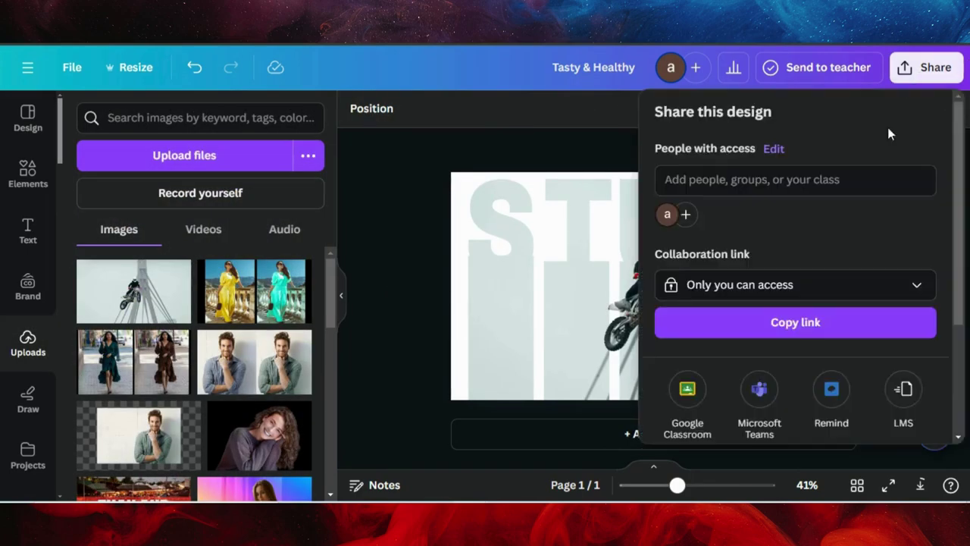
pyautogui.scroll(-2, 851, 234)
pyautogui.scroll(-2, 851, 233)
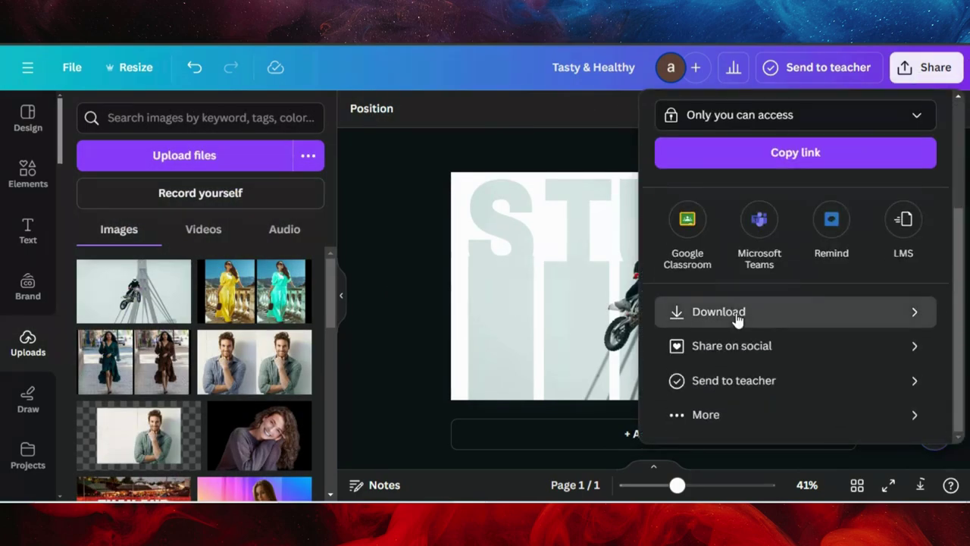
pyautogui.click(675, 318)
pyautogui.click(725, 288)
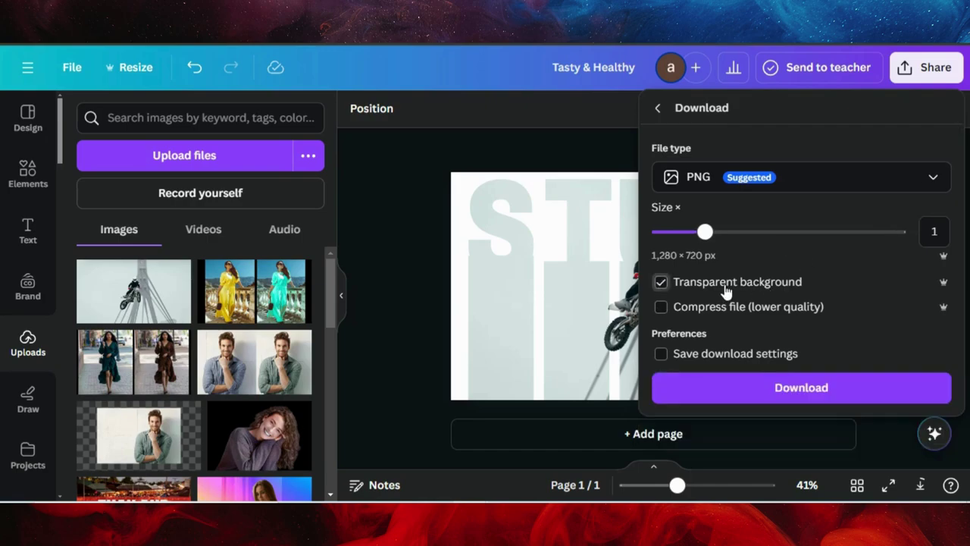
pyautogui.click(747, 390)
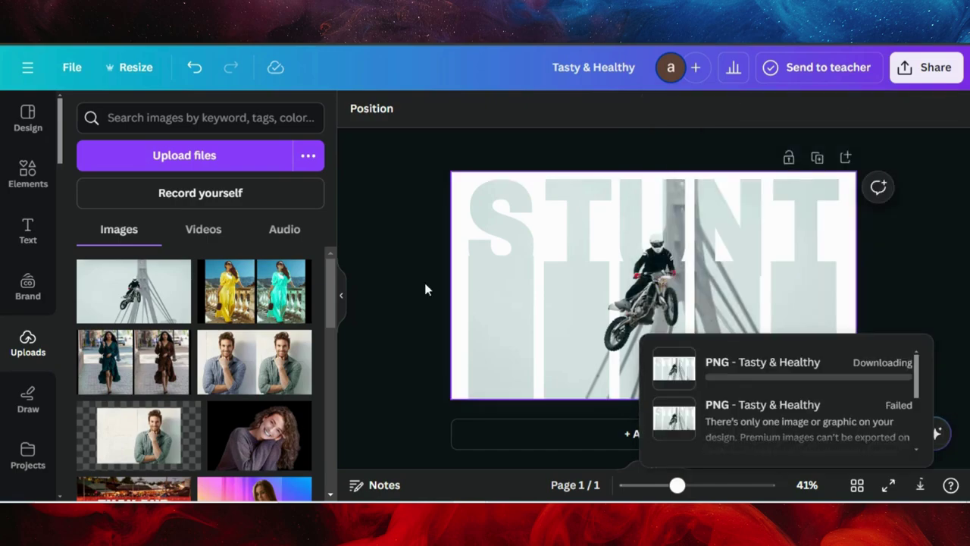